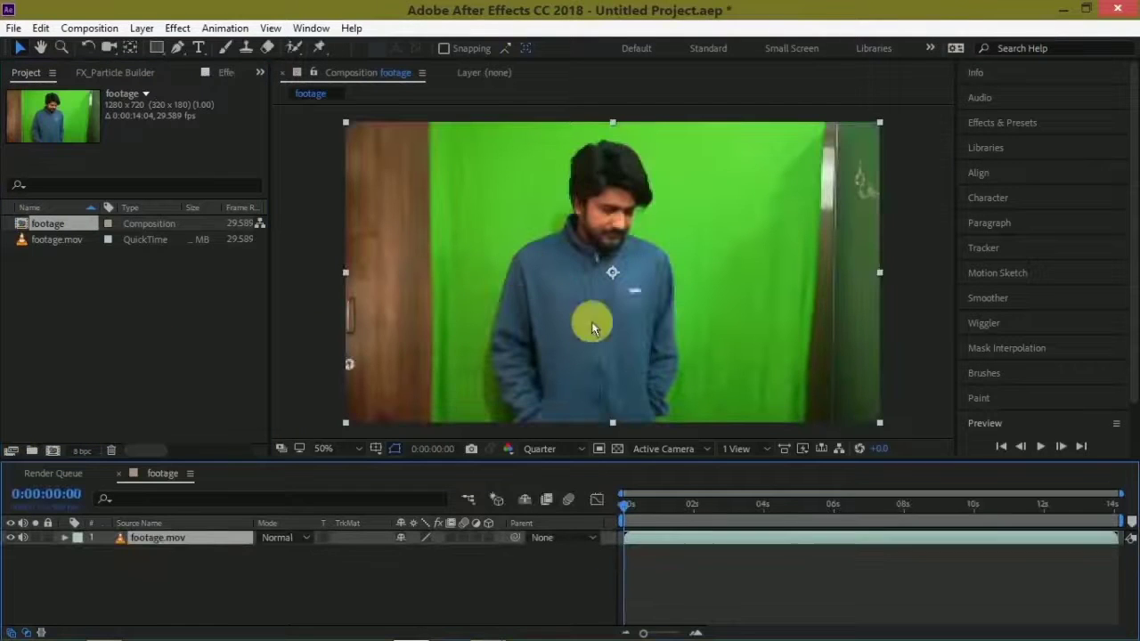
# - Mask the footage.mov layer with a closed four-point Pen path around the green backdrop, excluding the door areas on both sides
pyautogui.press('space')
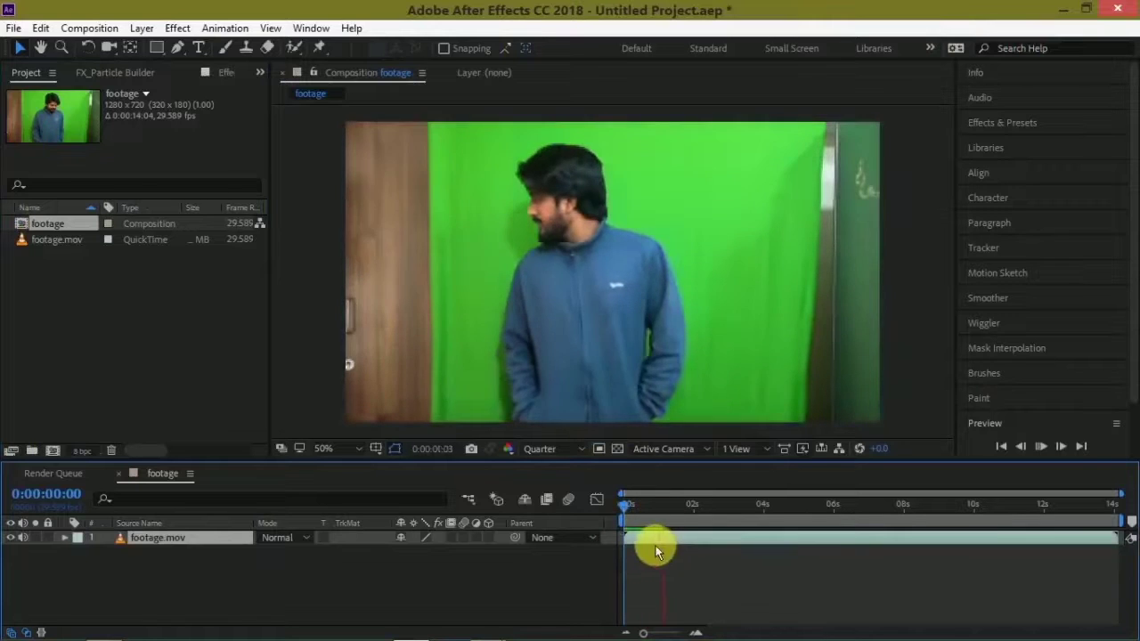
pyautogui.click(624, 510)
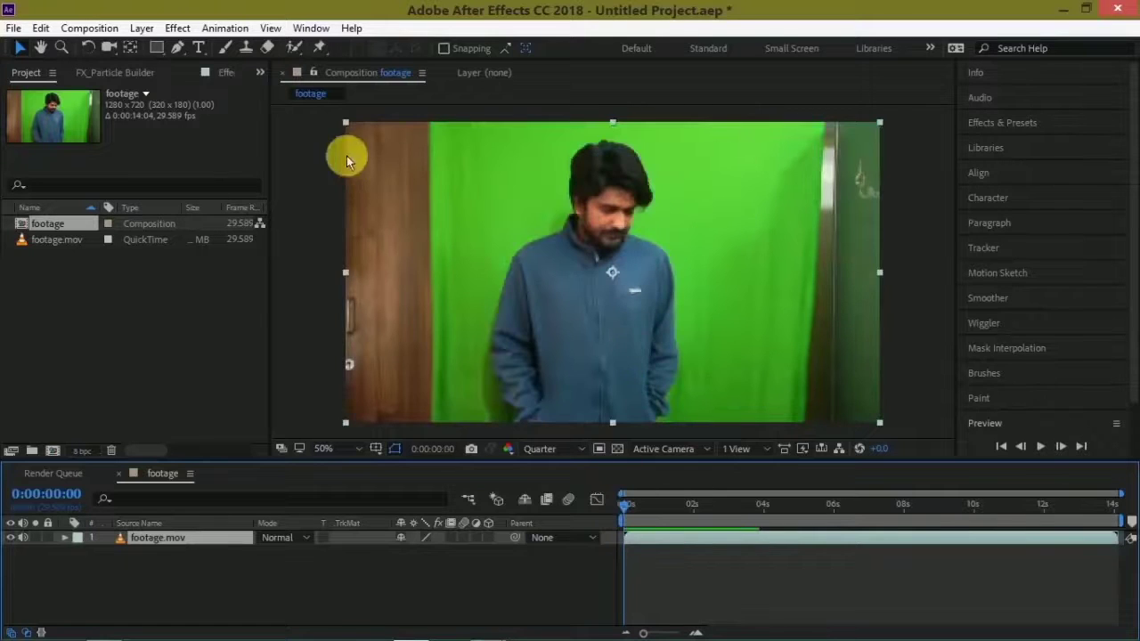
pyautogui.click(178, 47)
pyautogui.click(430, 118)
pyautogui.click(435, 427)
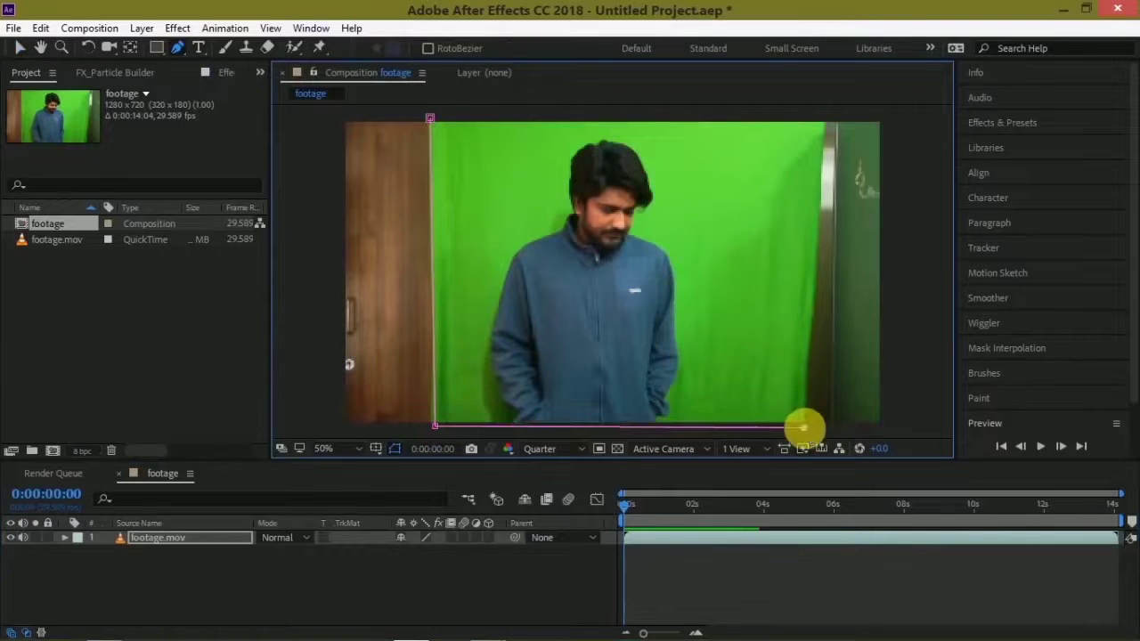
pyautogui.click(804, 426)
pyautogui.click(816, 116)
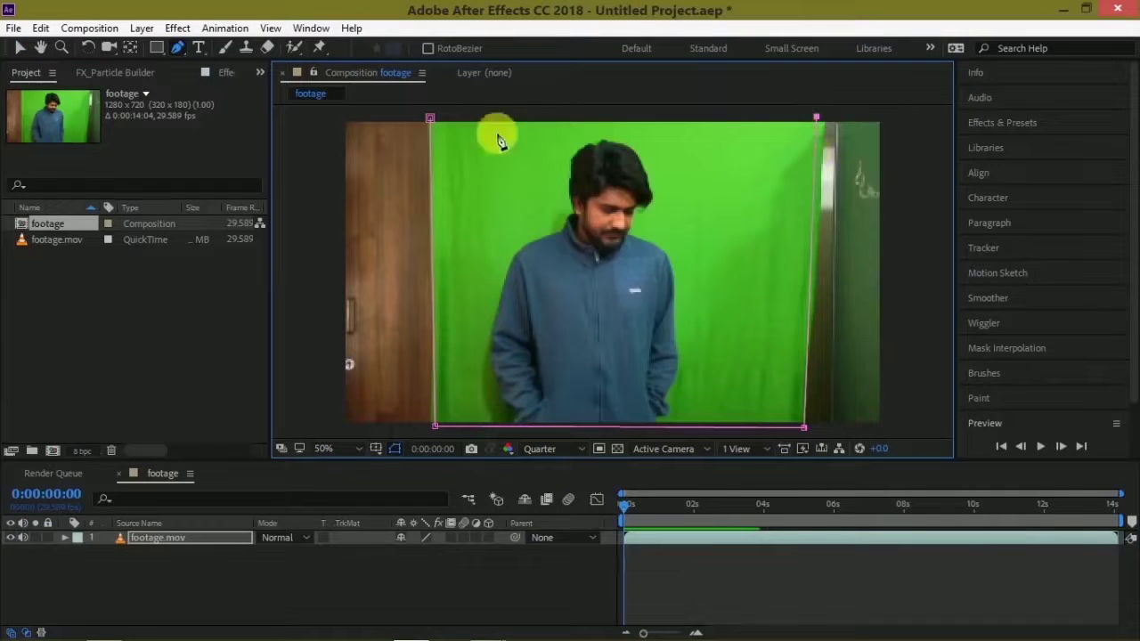
pyautogui.click(429, 121)
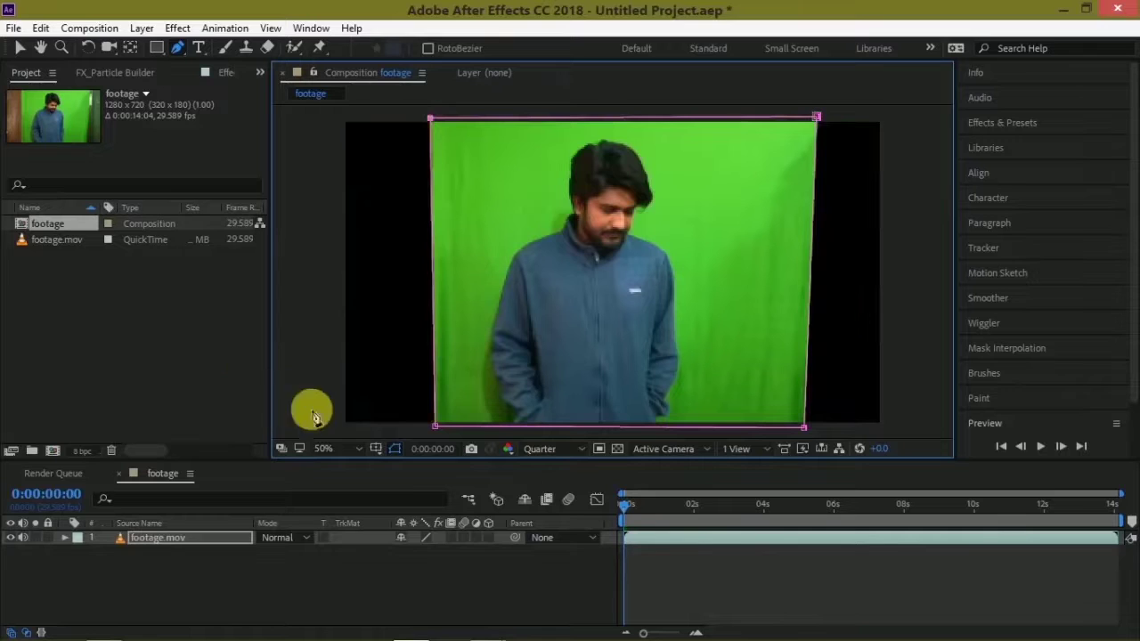
# - Apply the Keylight (1.2) effect to the footage.mov layer and sample the green backdrop as its Screen Colour
pyautogui.click(161, 540)
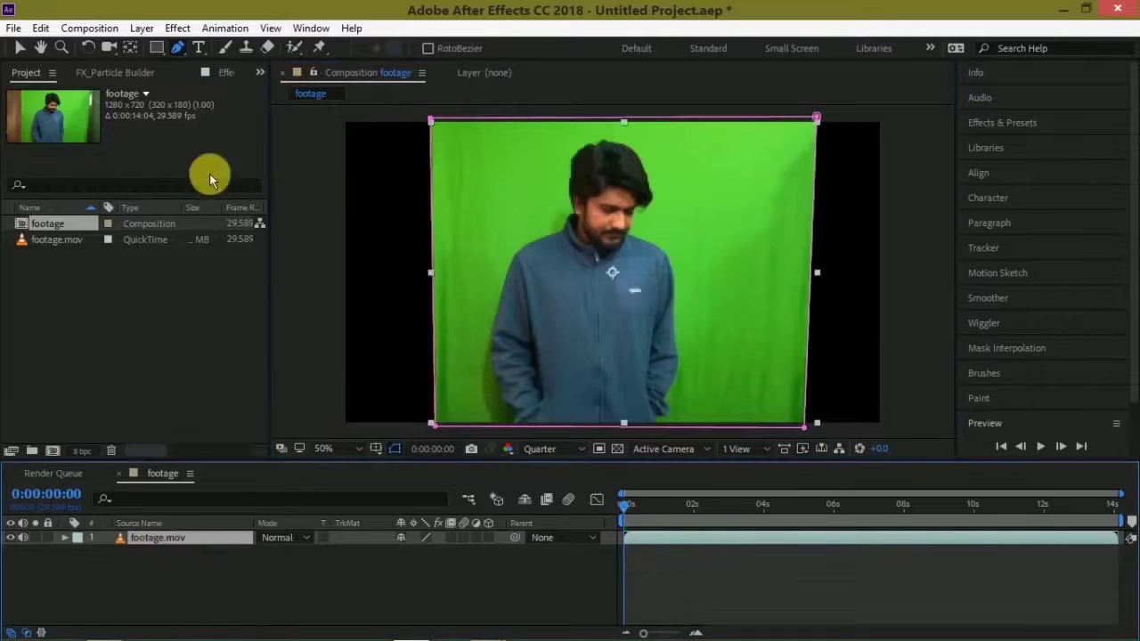
pyautogui.click(177, 28)
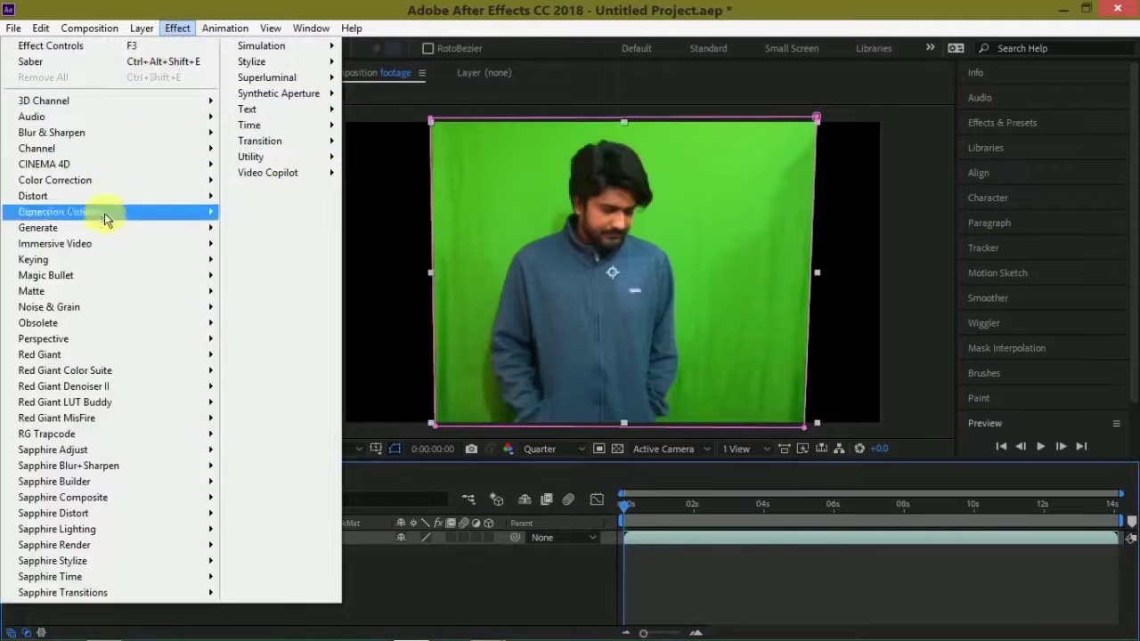
pyautogui.moveTo(101, 261)
pyautogui.click(267, 405)
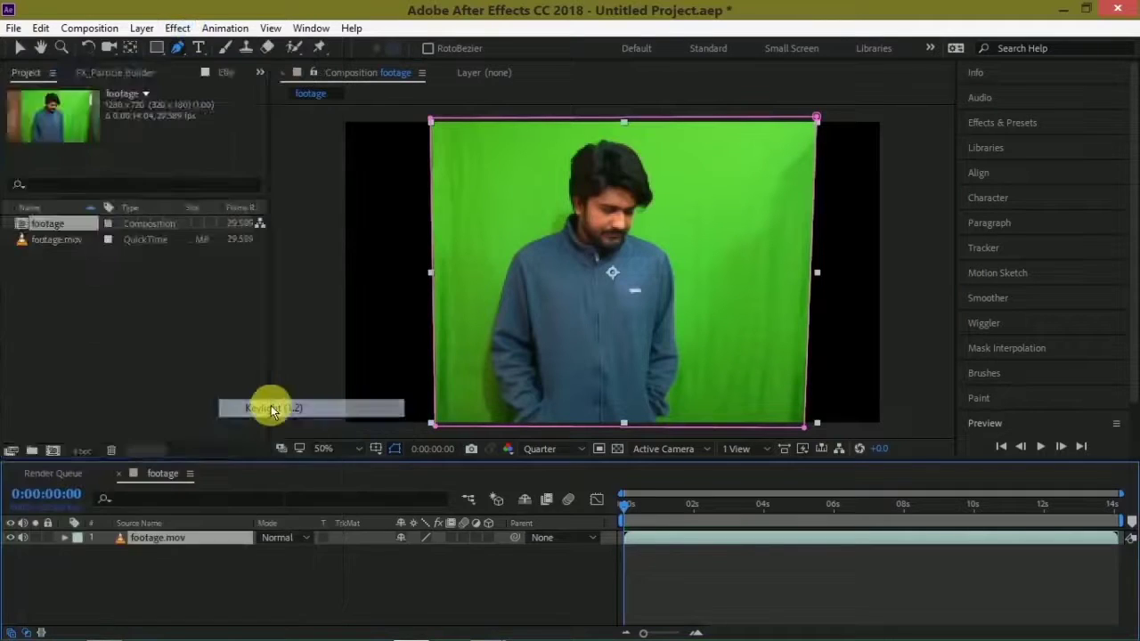
pyautogui.click(179, 213)
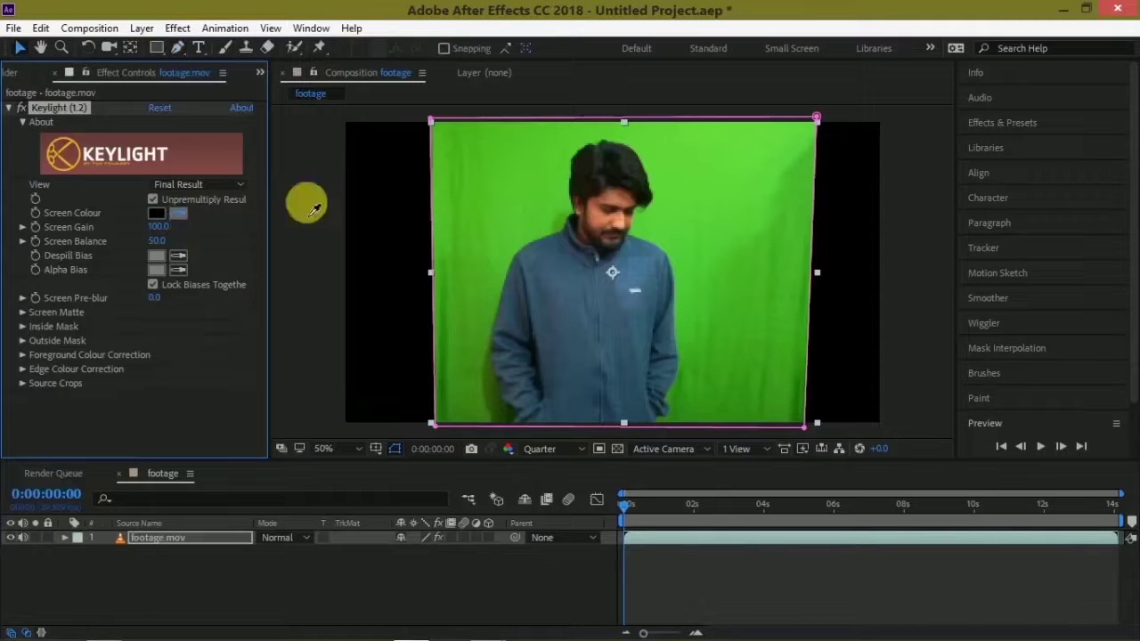
pyautogui.click(525, 196)
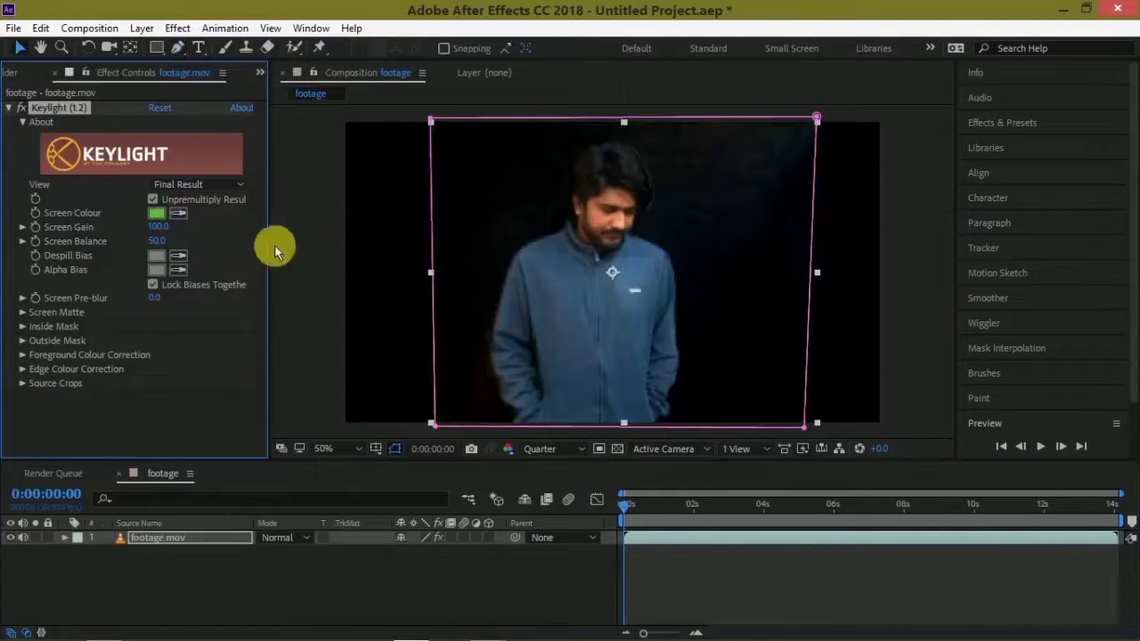
# - Refine the key in Screen Matte view with Clip Black 62 and Clip White 86, and restore the Final Result view
pyautogui.click(191, 185)
pyautogui.click(206, 277)
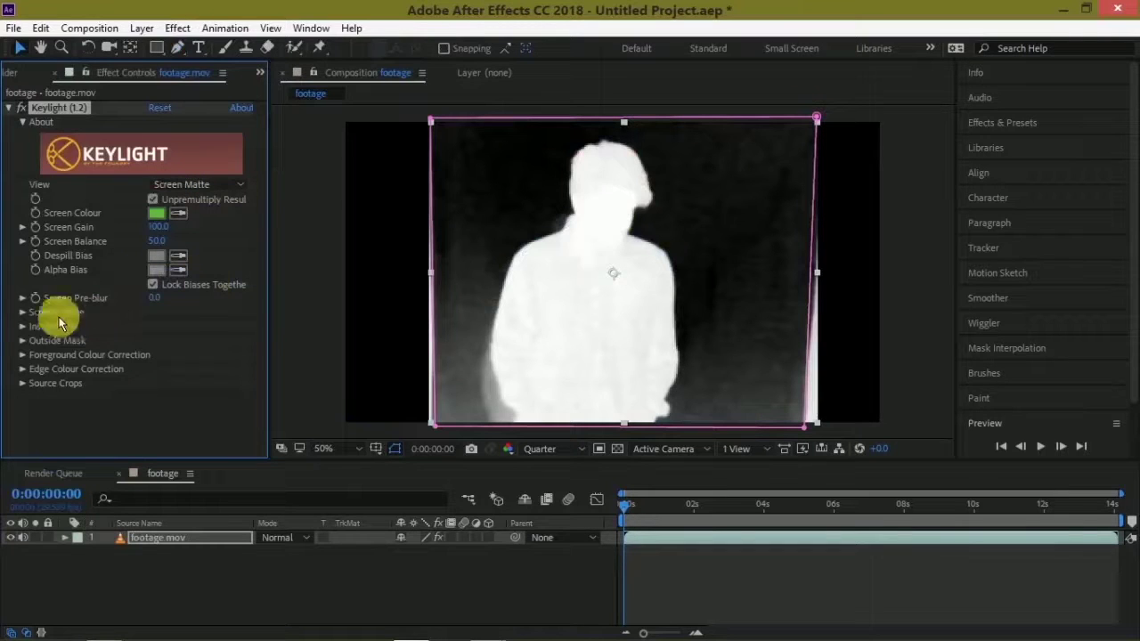
pyautogui.click(24, 314)
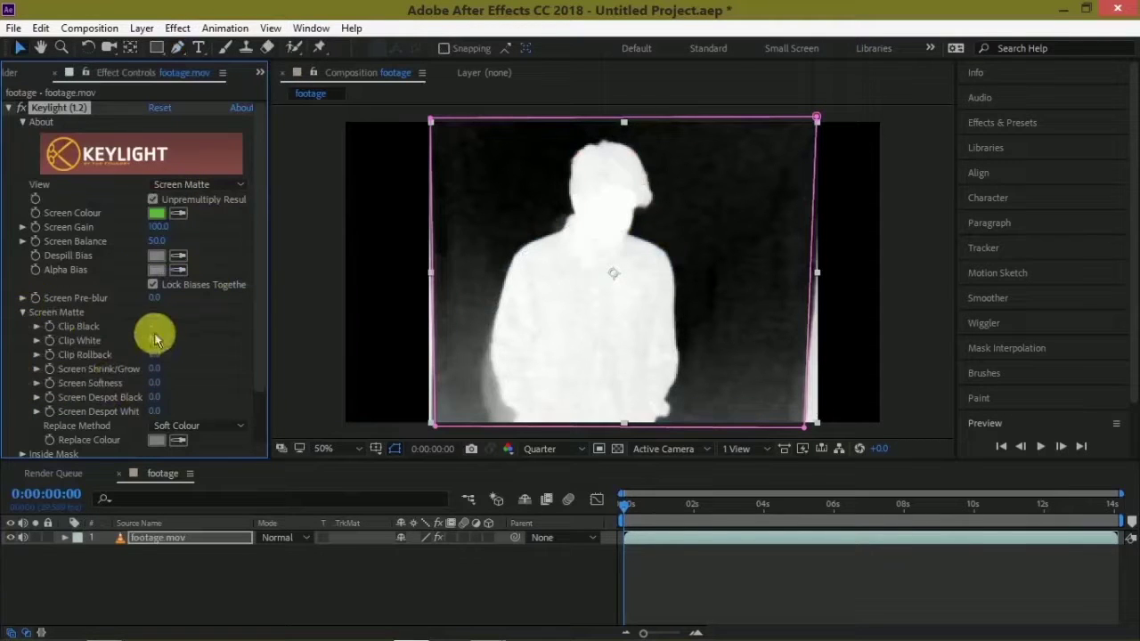
pyautogui.moveTo(160, 331)
pyautogui.mouseDown()
pyautogui.moveTo(193, 332)
pyautogui.moveTo(152, 343)
pyautogui.mouseUp()
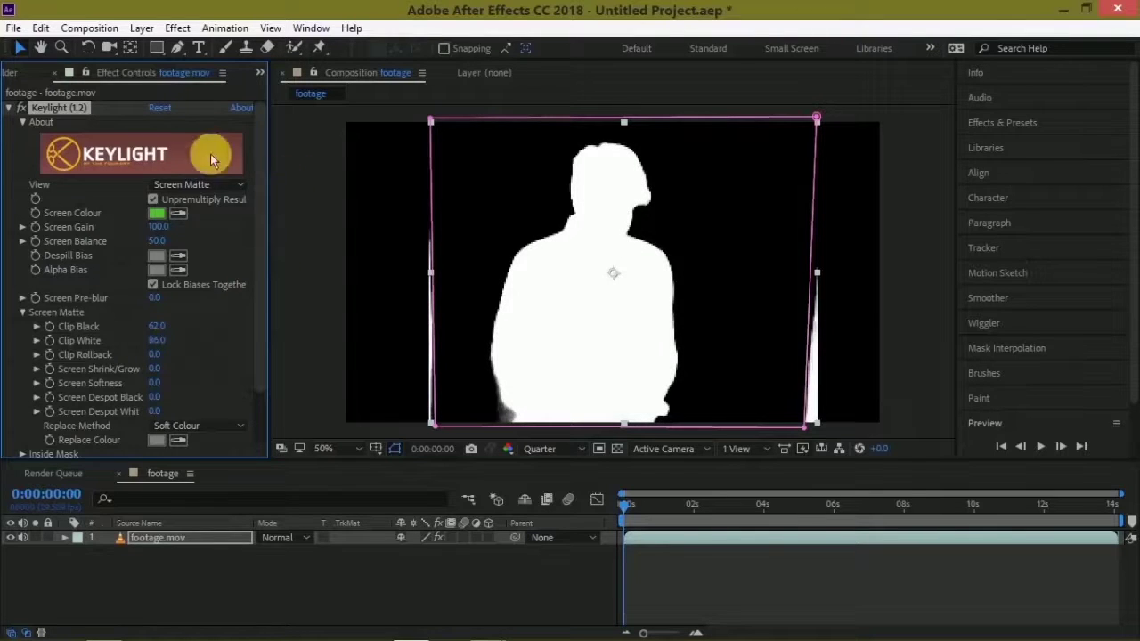
pyautogui.click(184, 187)
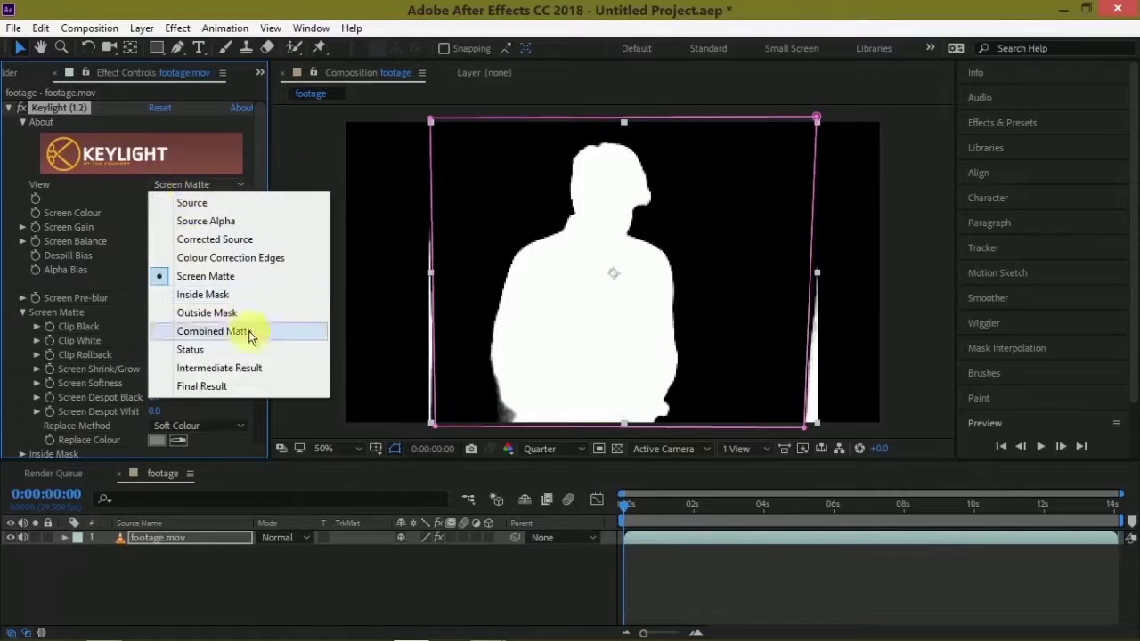
pyautogui.click(207, 387)
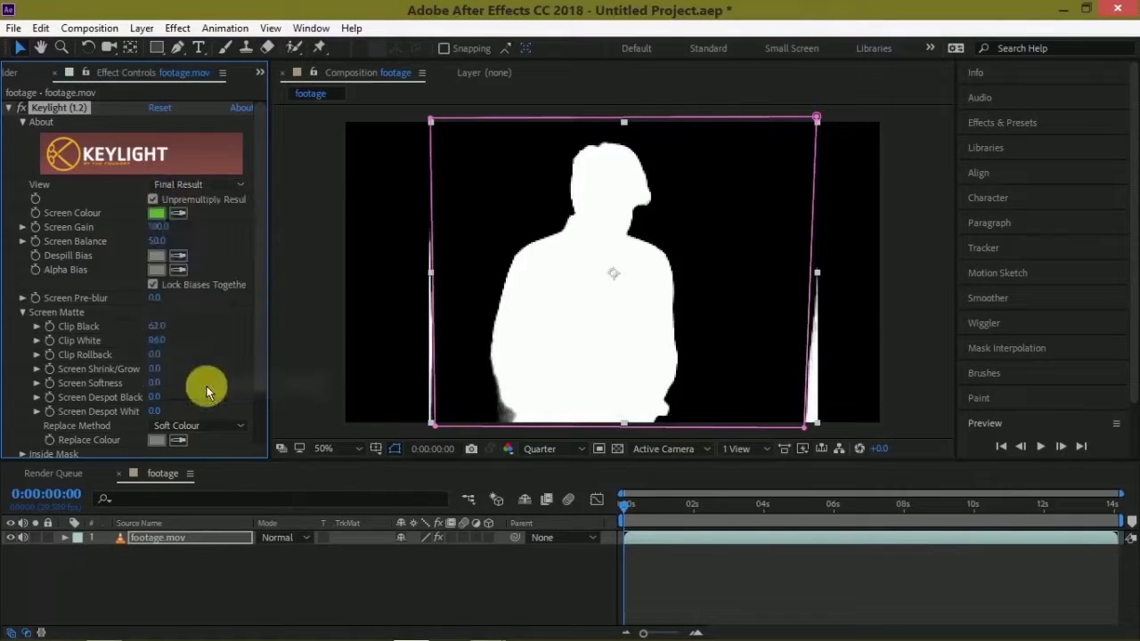
# - Bring back the project's item list and play the keyed footage from the start of the composition
pyautogui.click(258, 75)
pyautogui.click(292, 112)
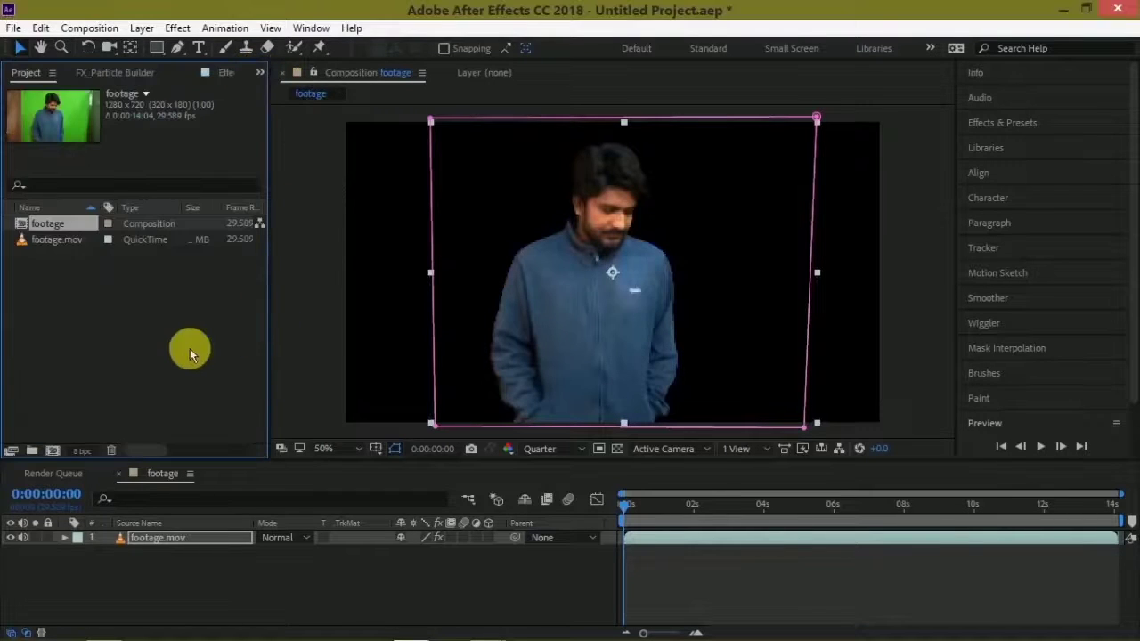
pyautogui.press('space')
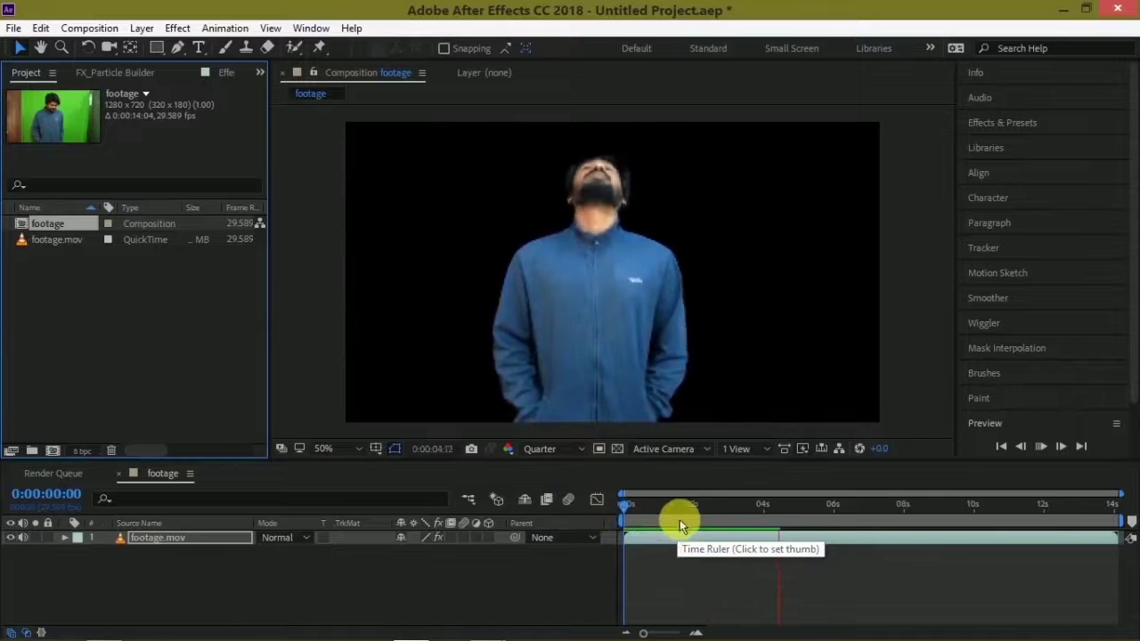
pyautogui.click(622, 512)
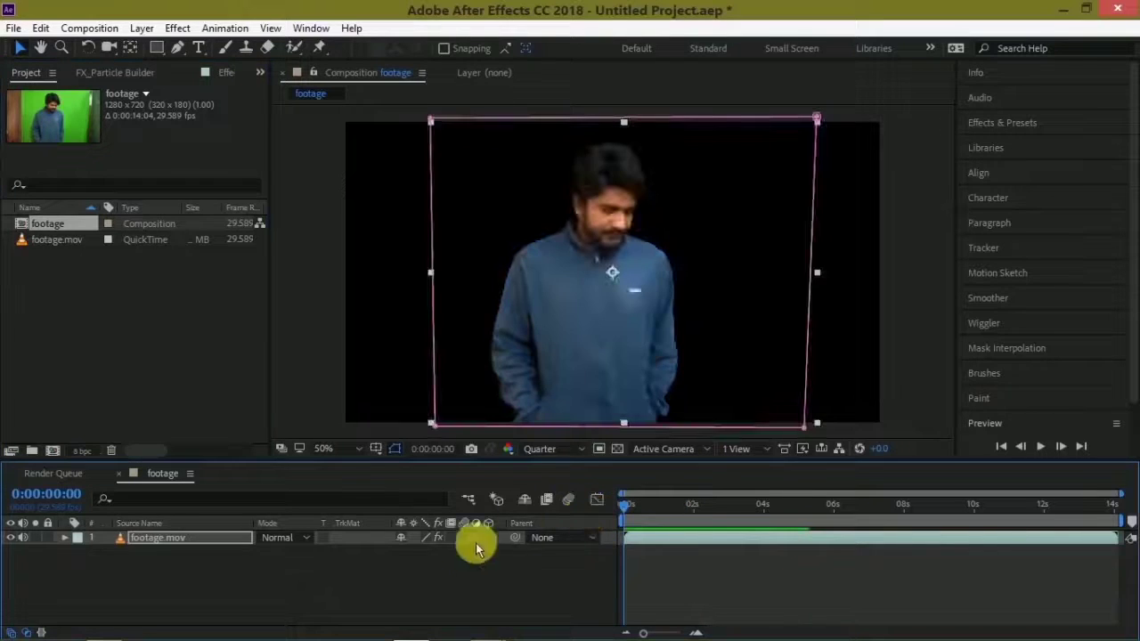
# - Pre-compose the footage.mov layer as "green screen", moving all attributes into the new composition
pyautogui.rightClick(149, 537)
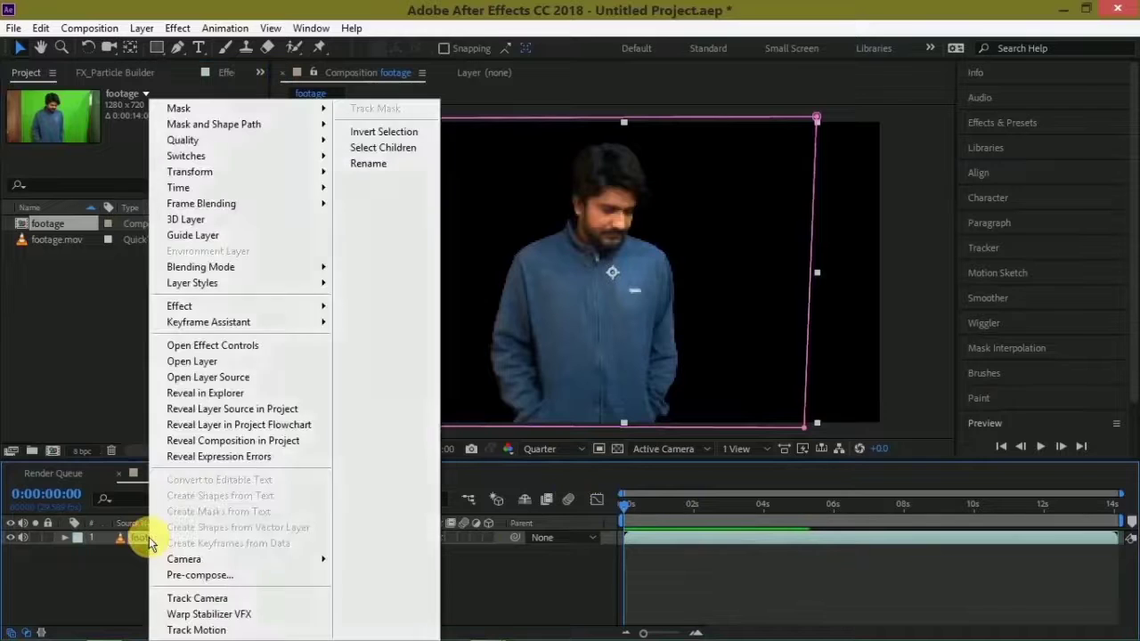
pyautogui.click(206, 578)
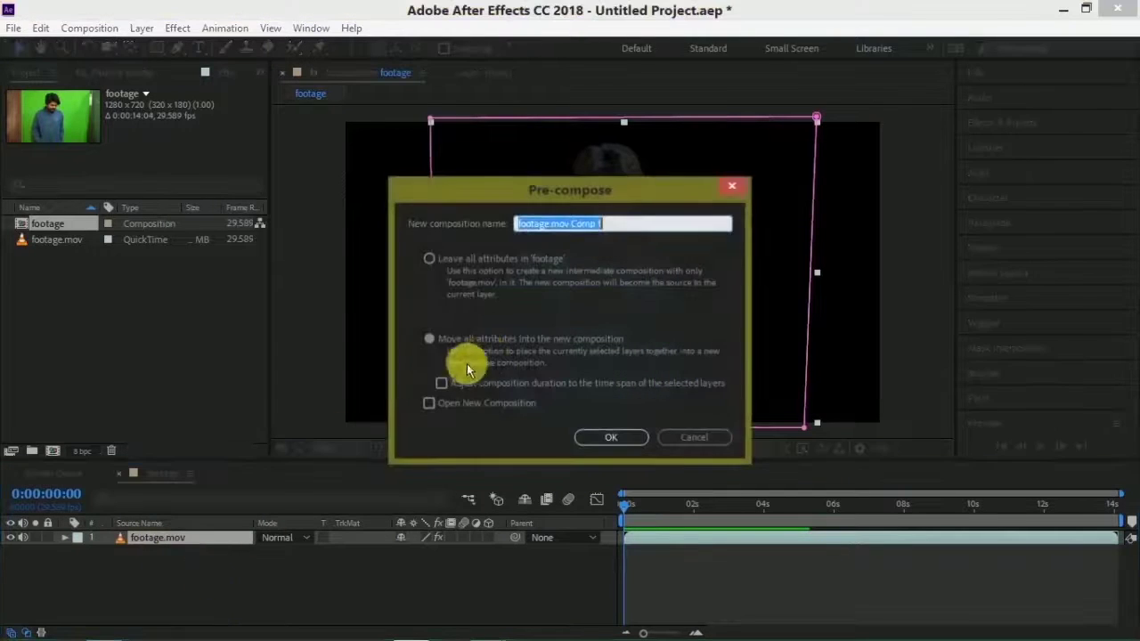
pyautogui.click(422, 339)
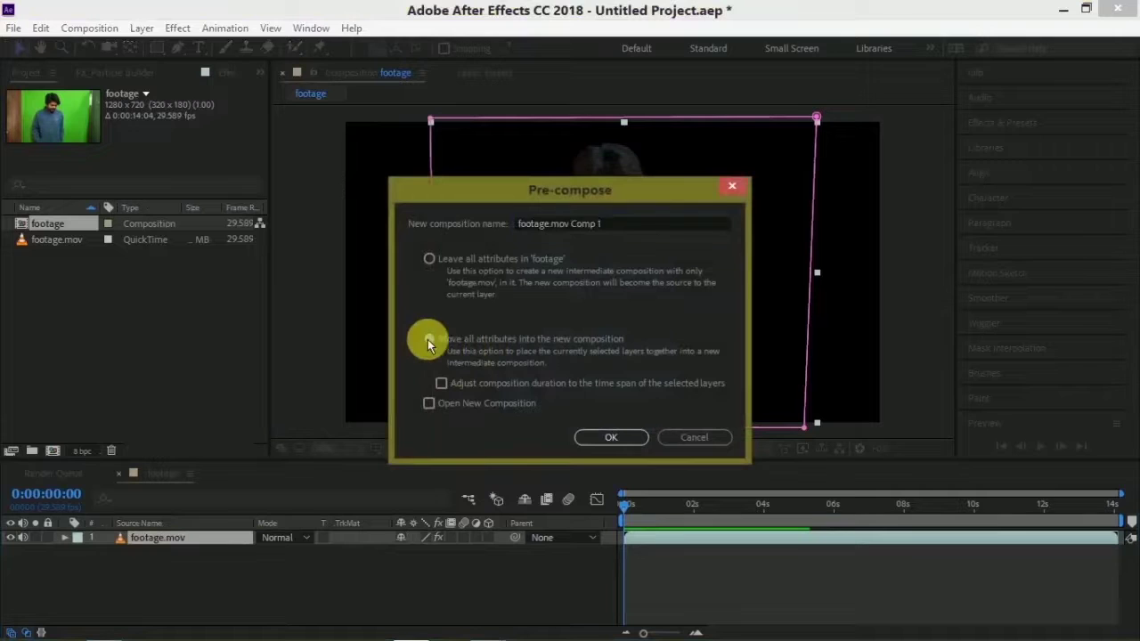
pyautogui.click(630, 229)
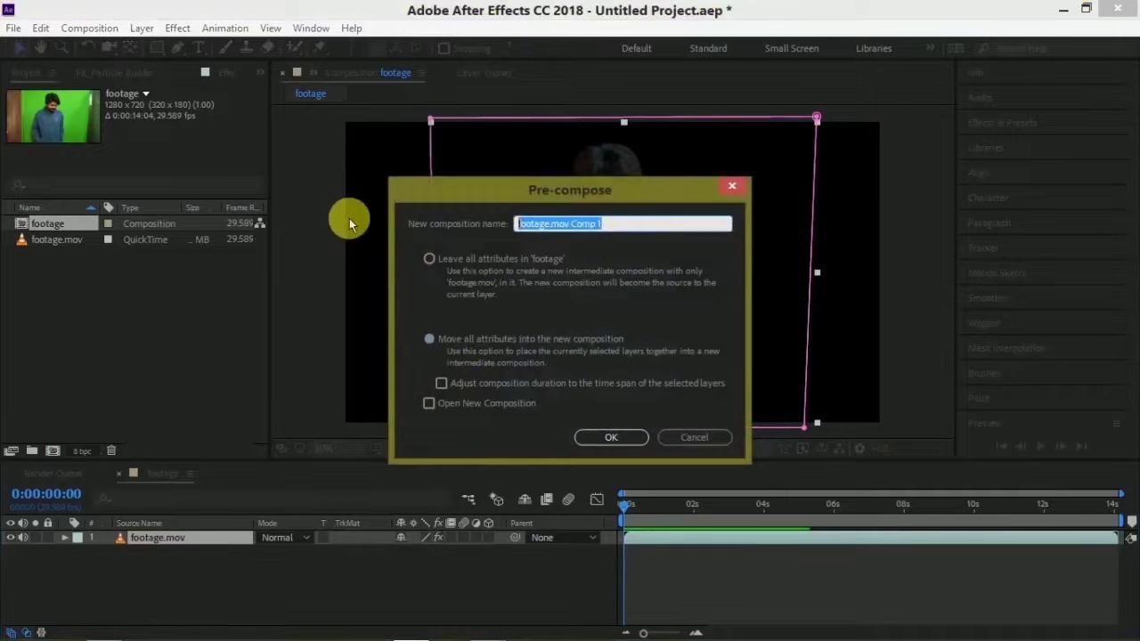
pyautogui.write('green screen')
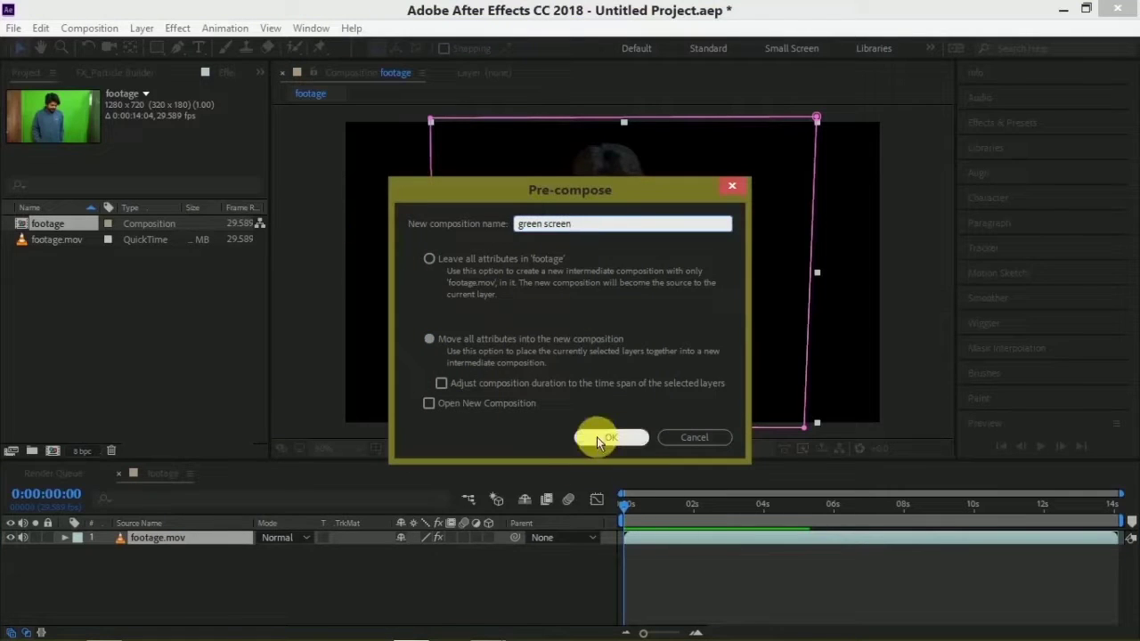
pyautogui.click(597, 436)
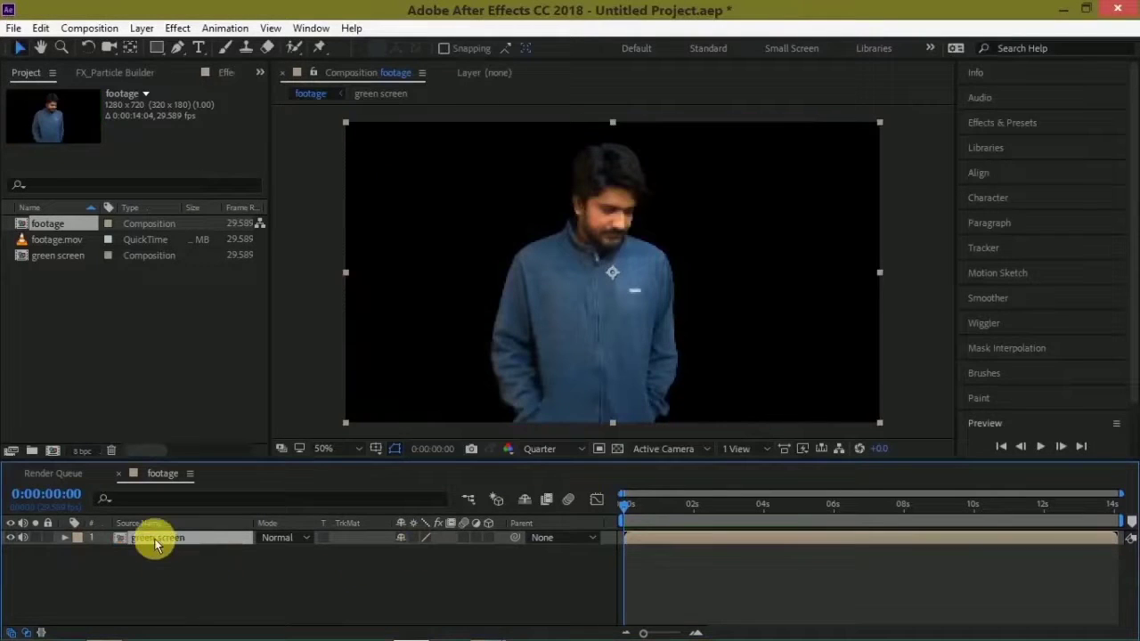
# - Auto-trace the green screen layer's Alpha channel over the whole work area, applying the result to a new layer
pyautogui.click(207, 588)
pyautogui.click(176, 541)
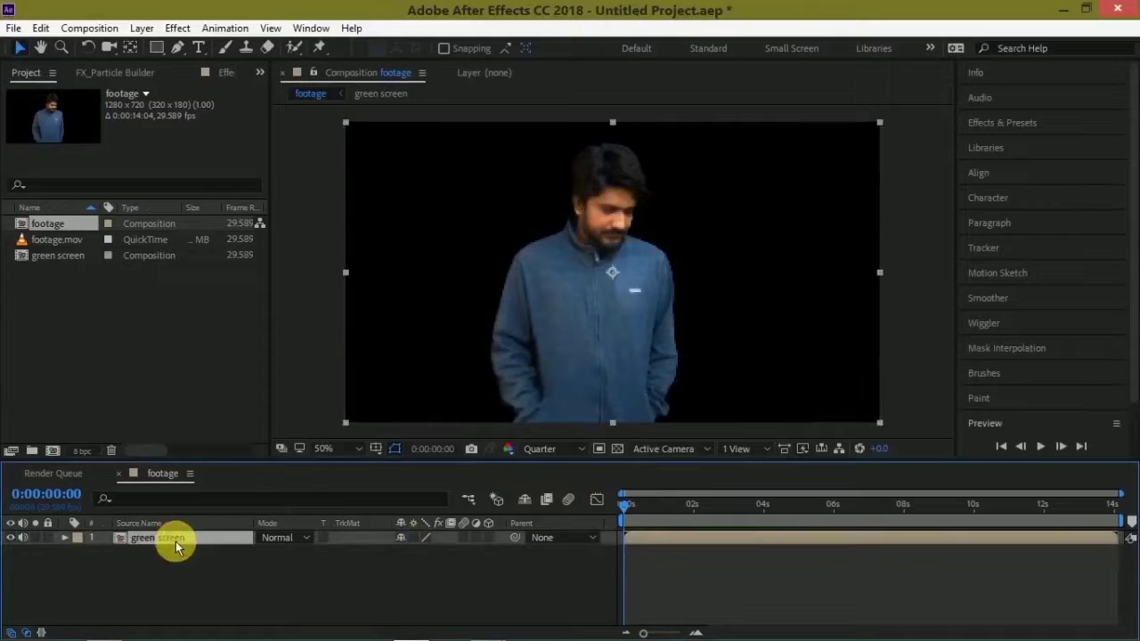
pyautogui.click(142, 27)
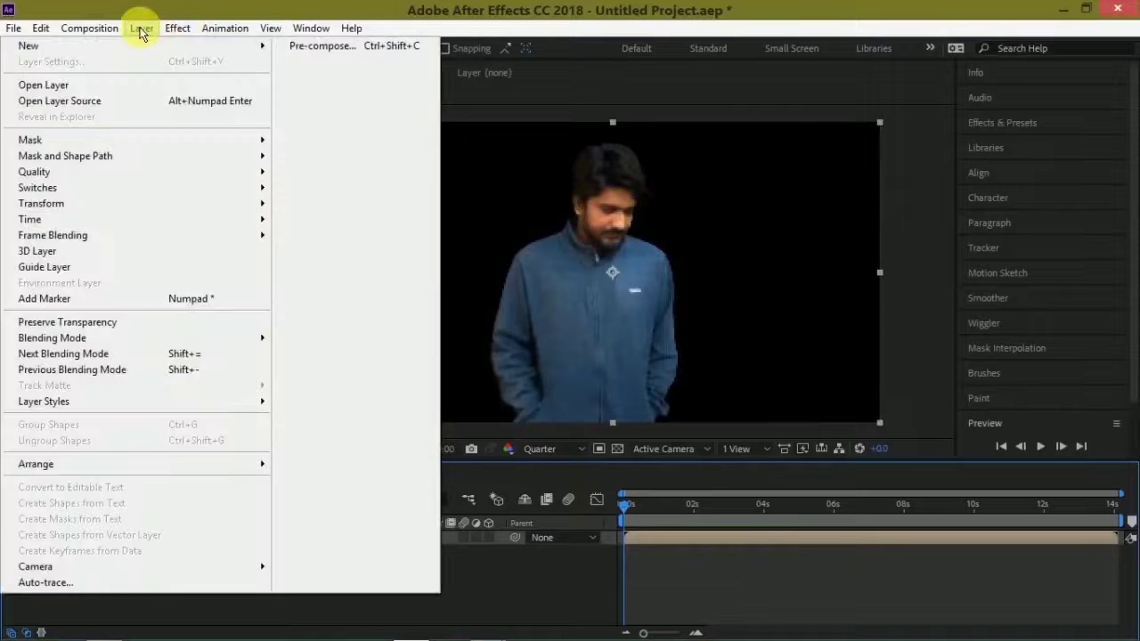
pyautogui.click(51, 584)
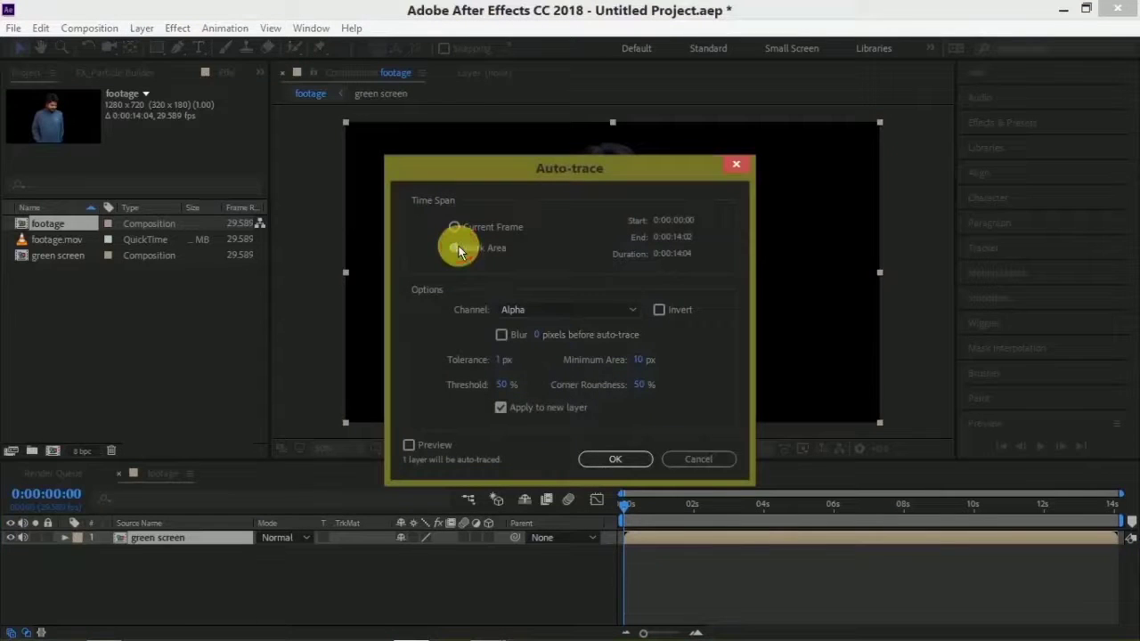
pyautogui.click(501, 407)
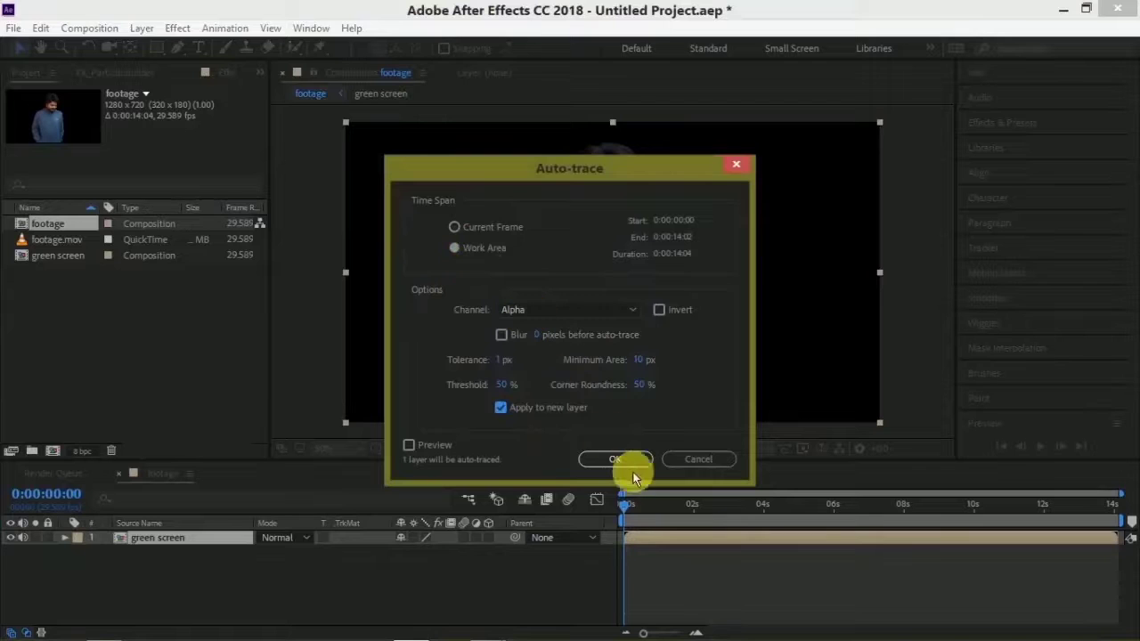
pyautogui.click(607, 463)
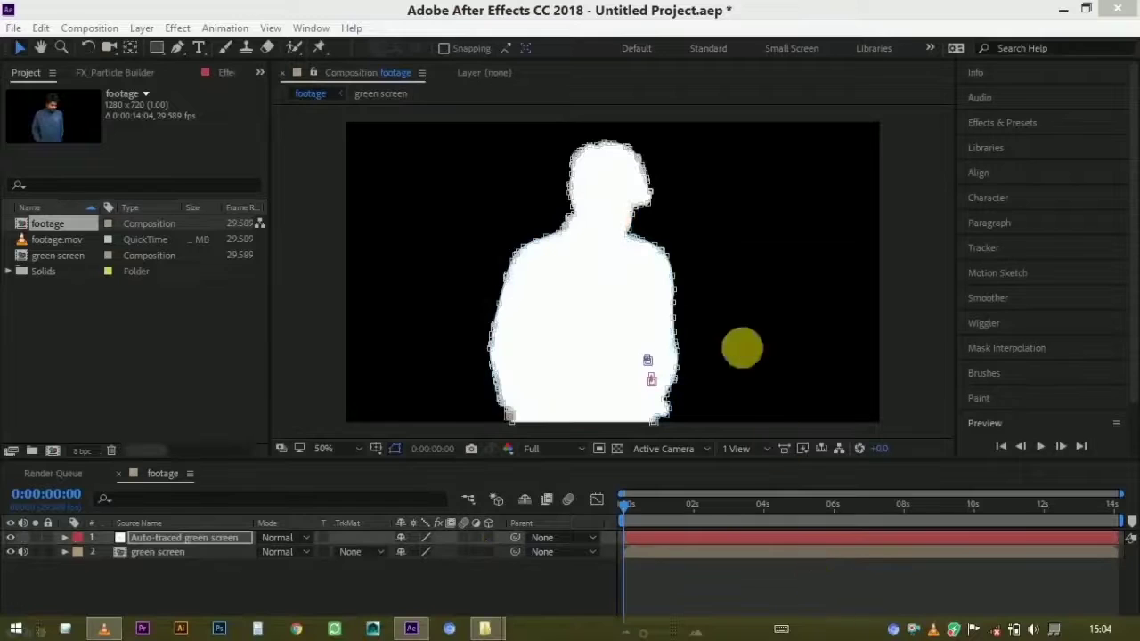
# - Preview the Auto-traced green screen layer and apply the Video Copilot Saber effect to it
pyautogui.click(159, 539)
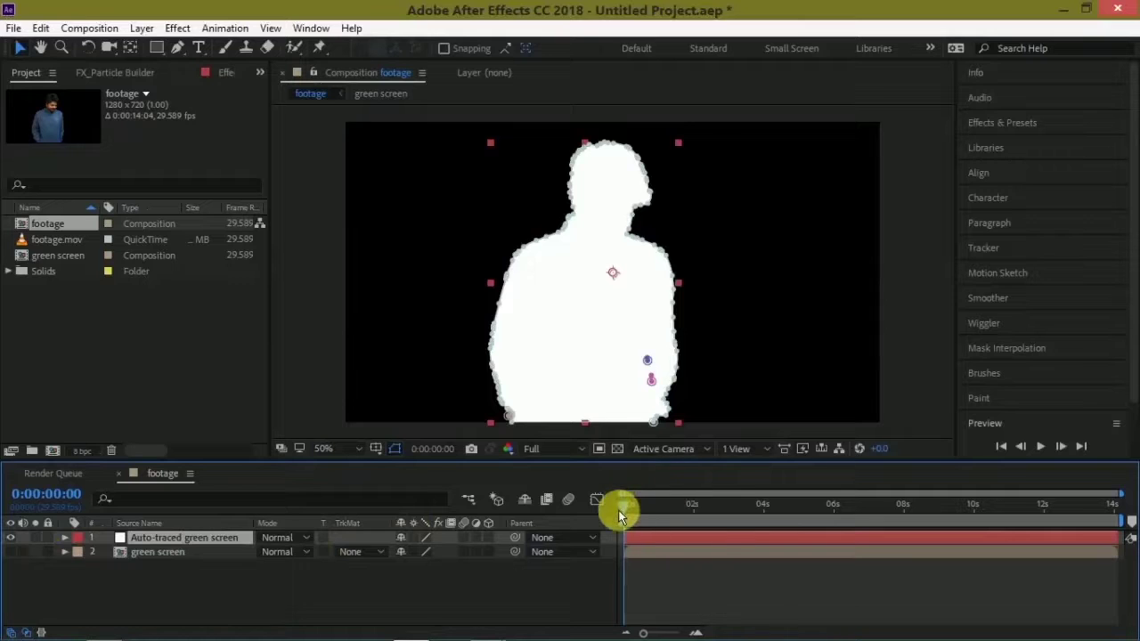
pyautogui.press('space')
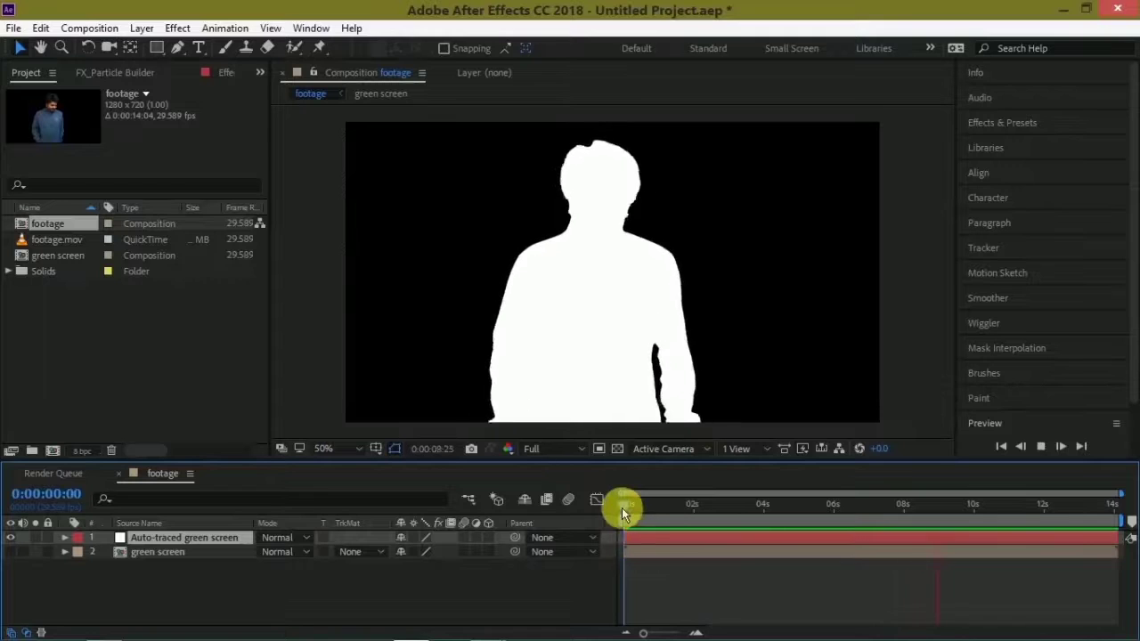
pyautogui.press('space')
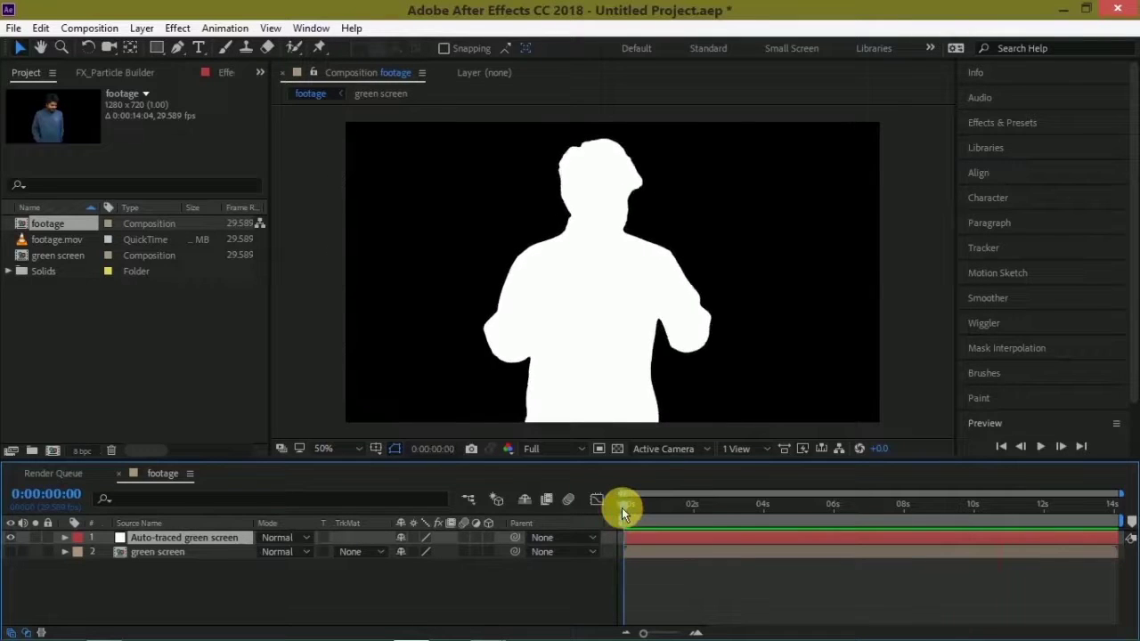
pyautogui.click(178, 28)
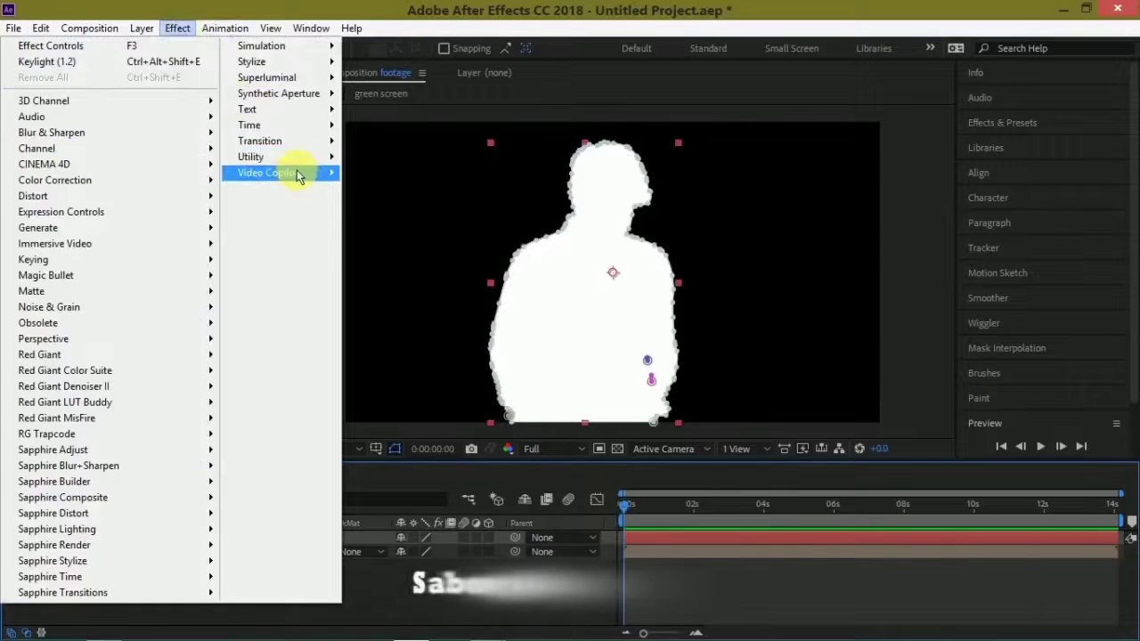
pyautogui.moveTo(297, 173)
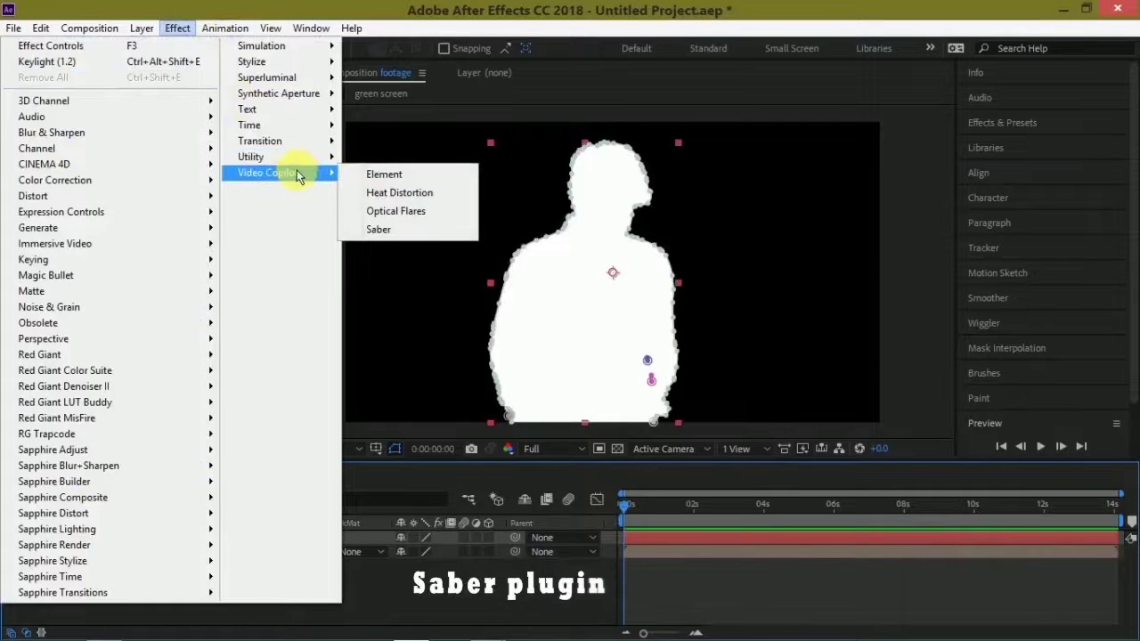
pyautogui.click(378, 228)
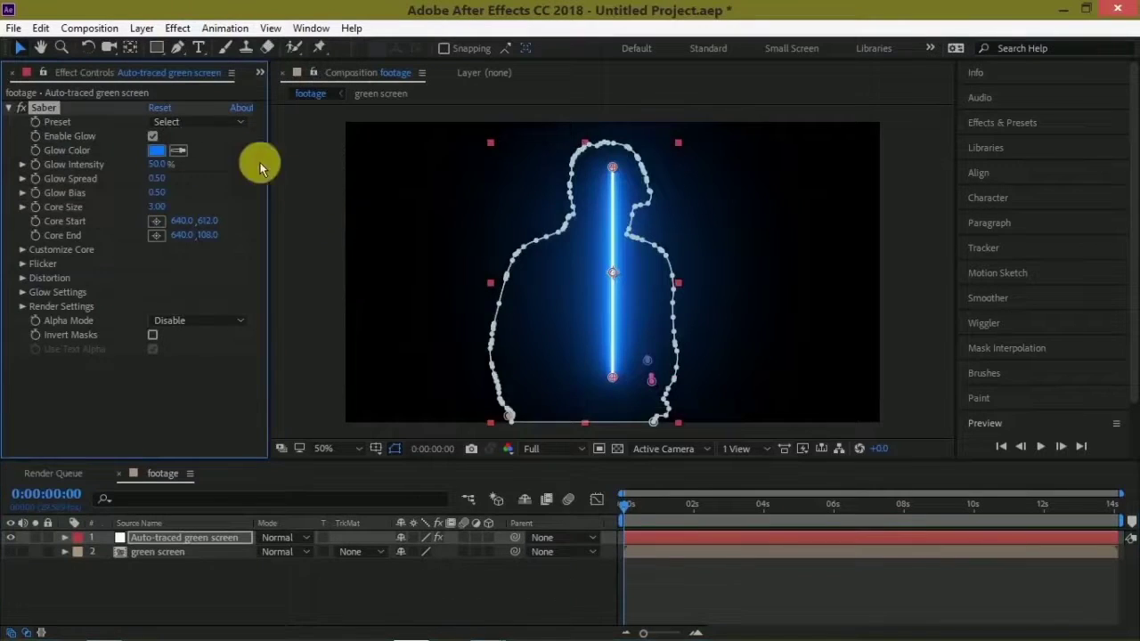
# - Set the Saber effect's Core Type to Layer Masks and apply the Fire preset
pyautogui.click(23, 252)
pyautogui.click(191, 266)
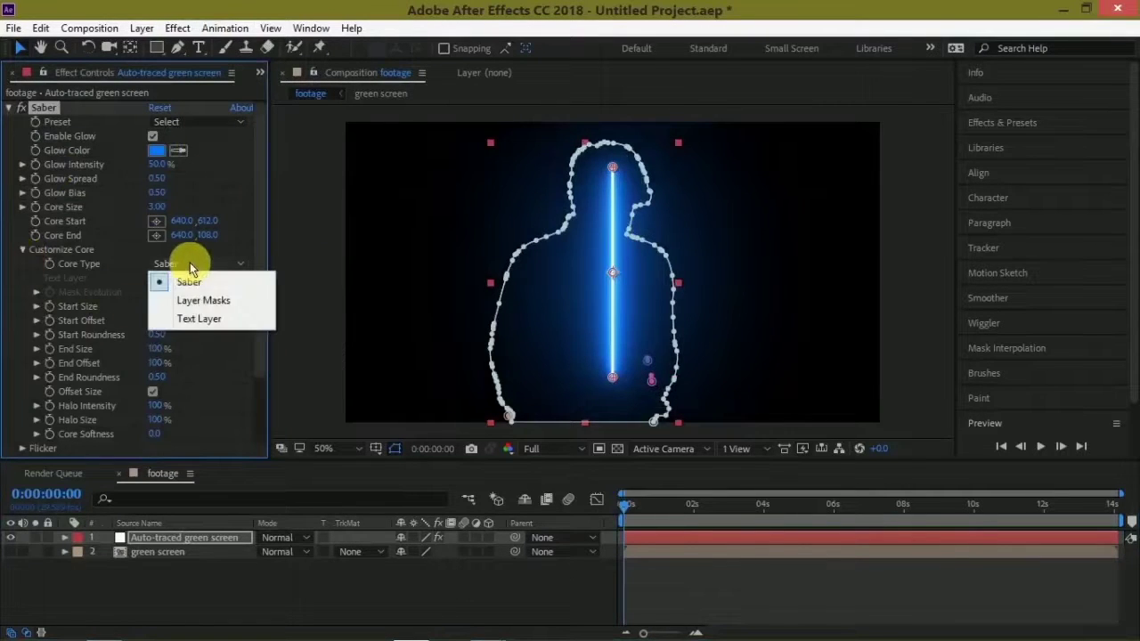
pyautogui.click(202, 303)
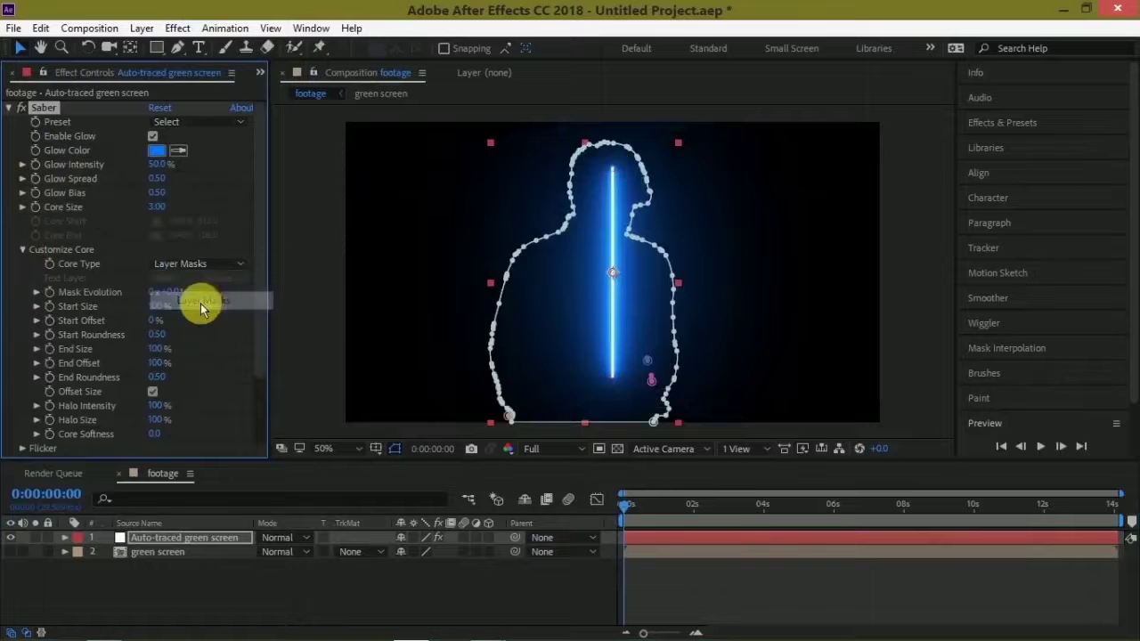
pyautogui.click(208, 128)
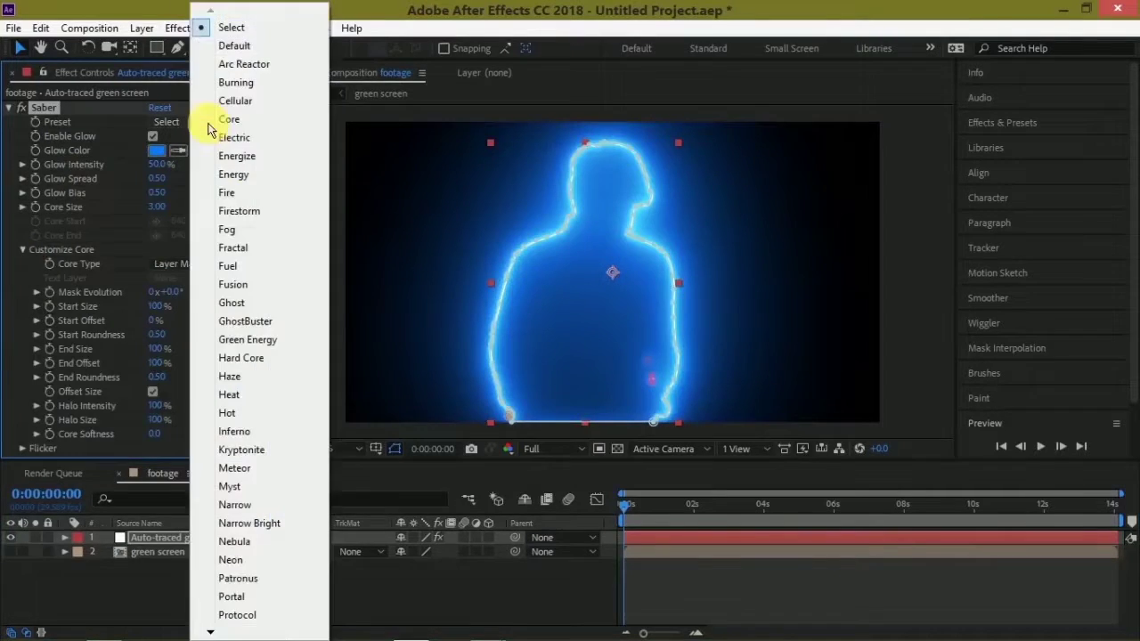
pyautogui.click(257, 188)
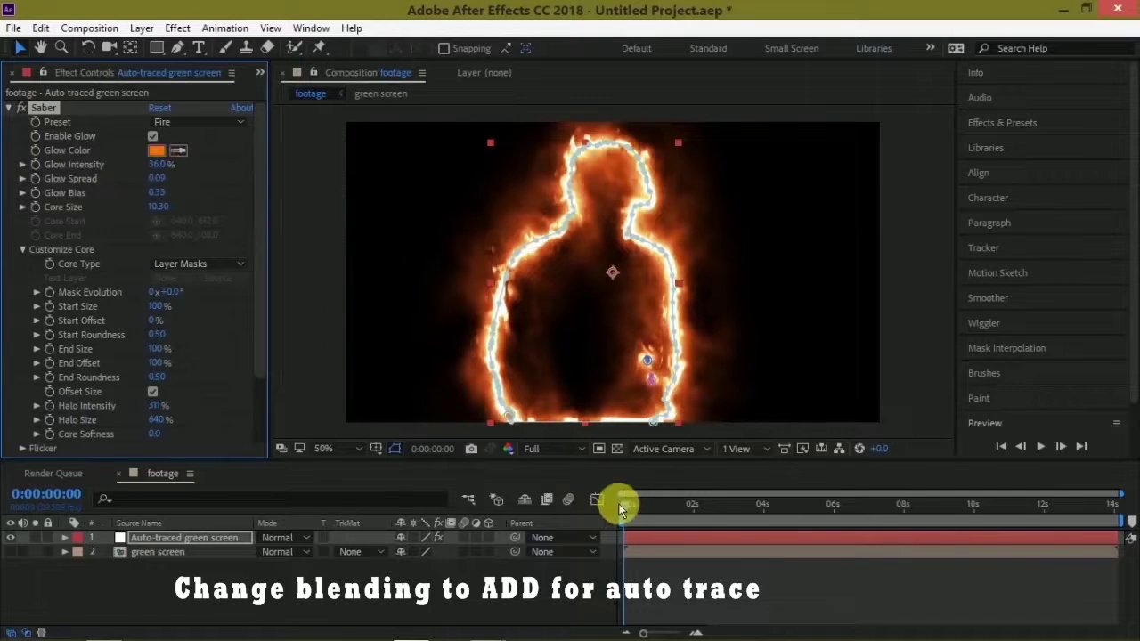
# - Make the green screen layer visible and set the Auto-traced green screen layer's blending mode to Add
pyautogui.moveTo(623, 504); pyautogui.dragTo(586, 518)
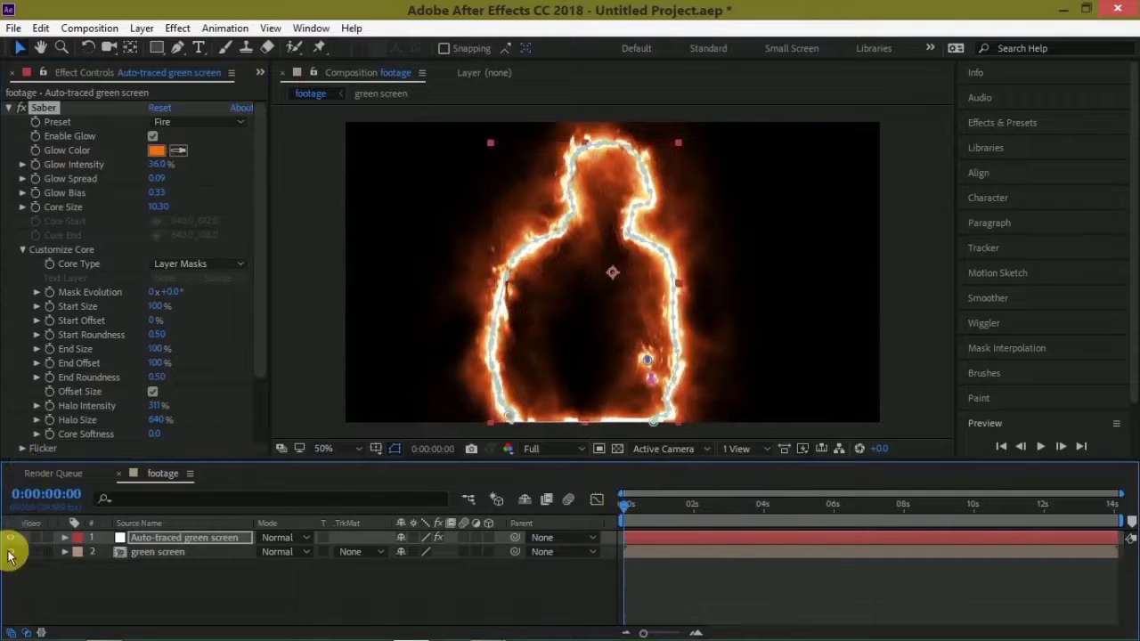
pyautogui.click(297, 540)
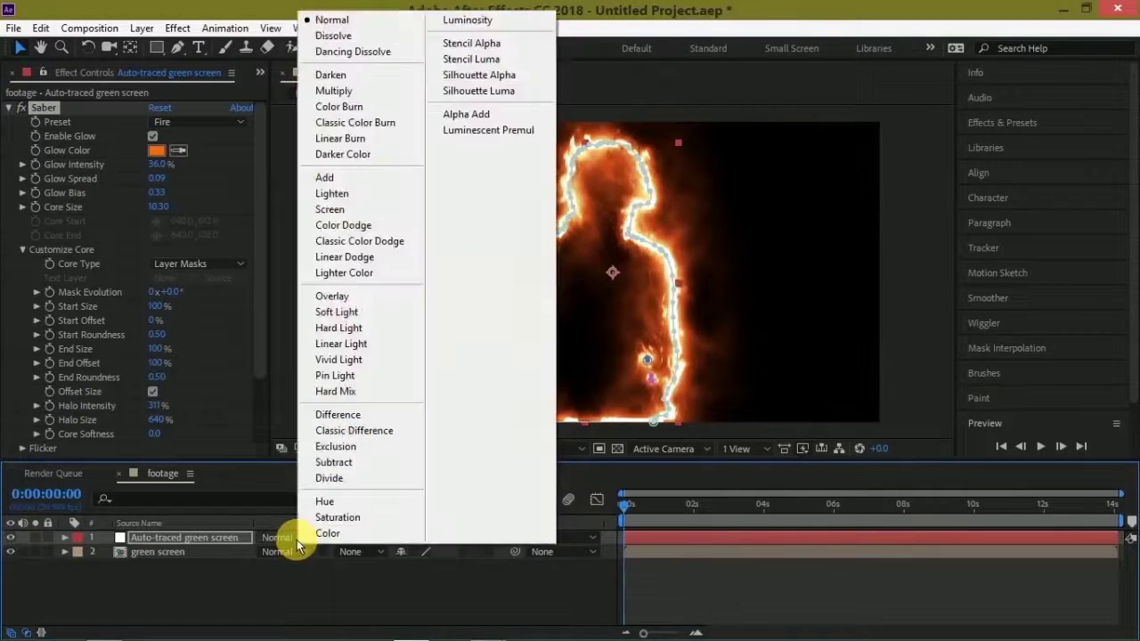
pyautogui.click(335, 179)
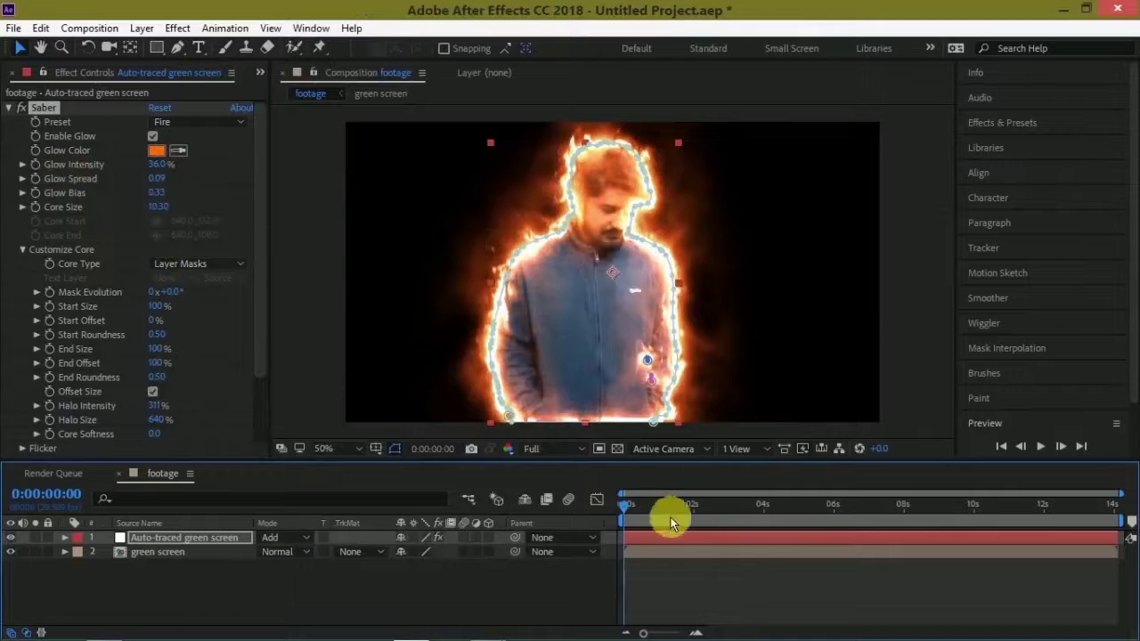
# - Find the frame at 0:00:04:11 and enable keyframing there for Saber's Glow Intensity, Glow Spread, Glow Bias and Core Size
pyautogui.moveTo(628, 507); pyautogui.dragTo(801, 520)
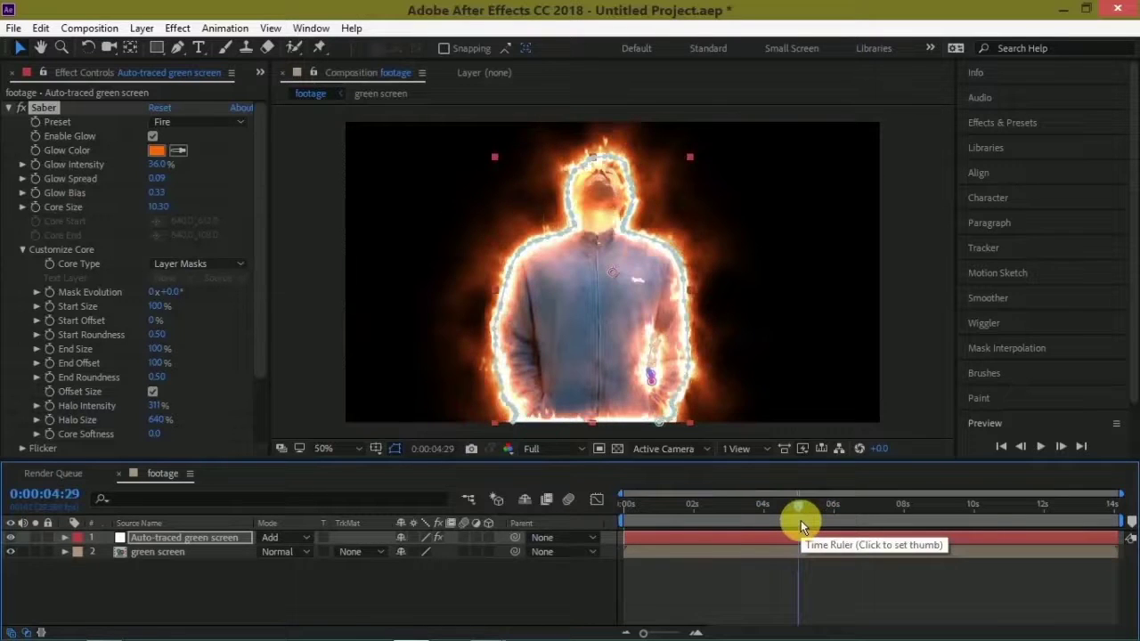
pyautogui.moveTo(798, 507); pyautogui.dragTo(795, 505)
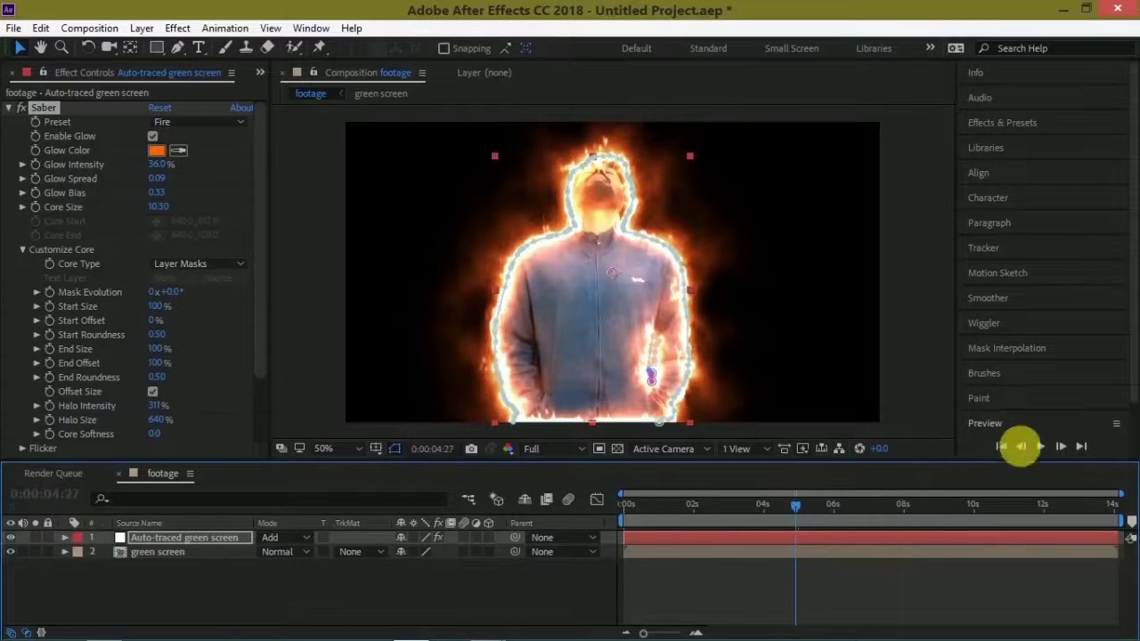
pyautogui.click(1021, 446)
pyautogui.click(1021, 447)
pyautogui.click(1018, 448)
pyautogui.click(1014, 447)
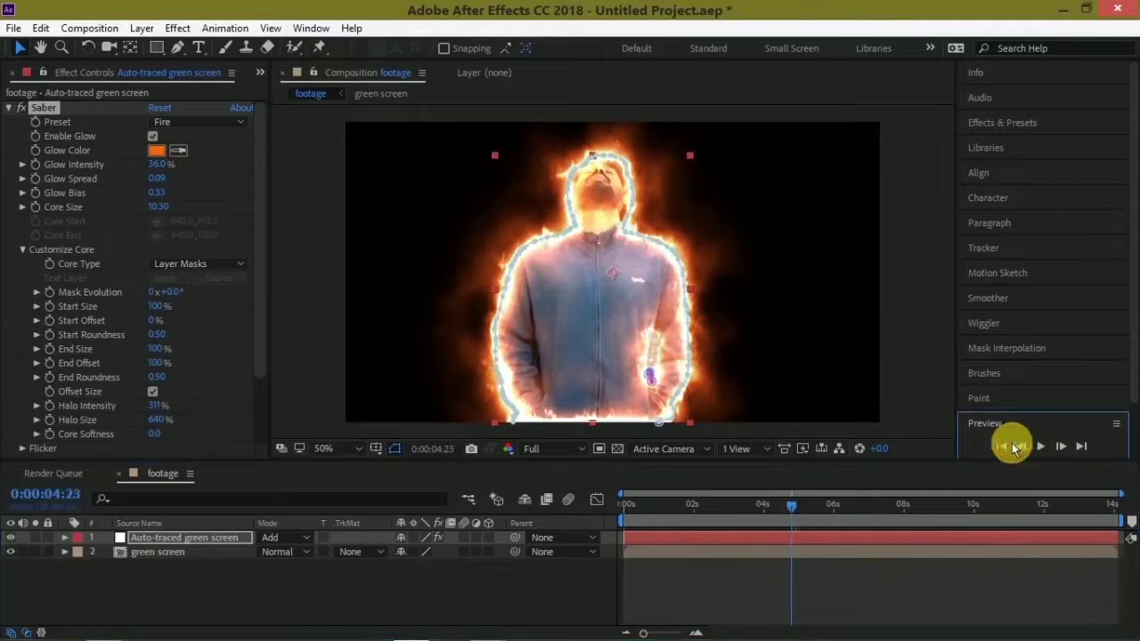
pyautogui.moveTo(787, 508); pyautogui.dragTo(776, 505)
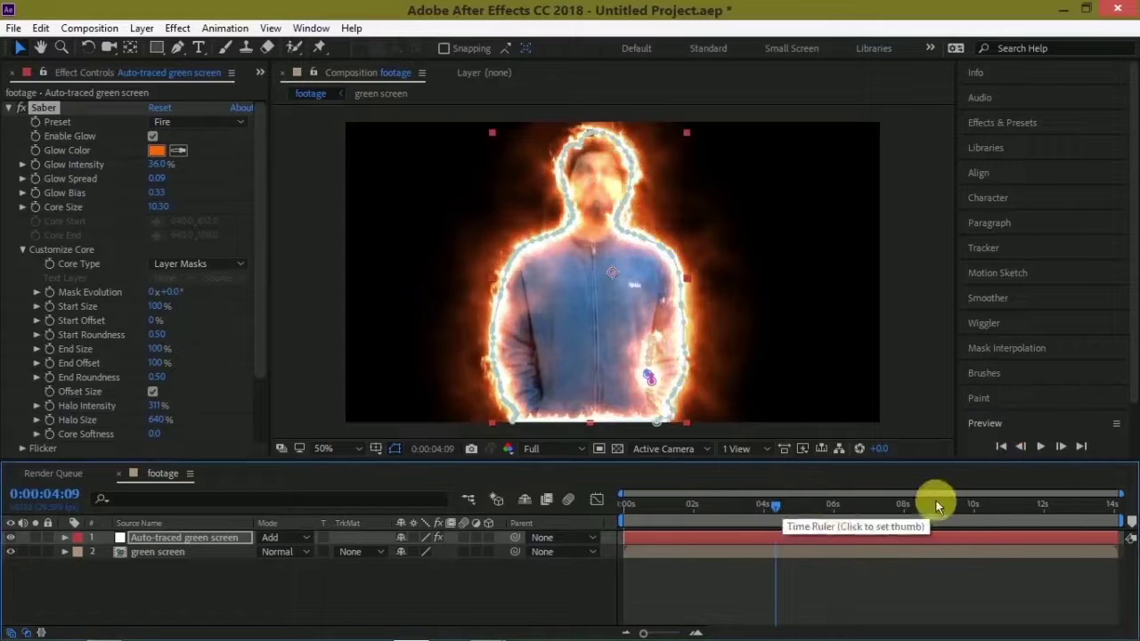
pyautogui.click(1060, 454)
pyautogui.click(1059, 453)
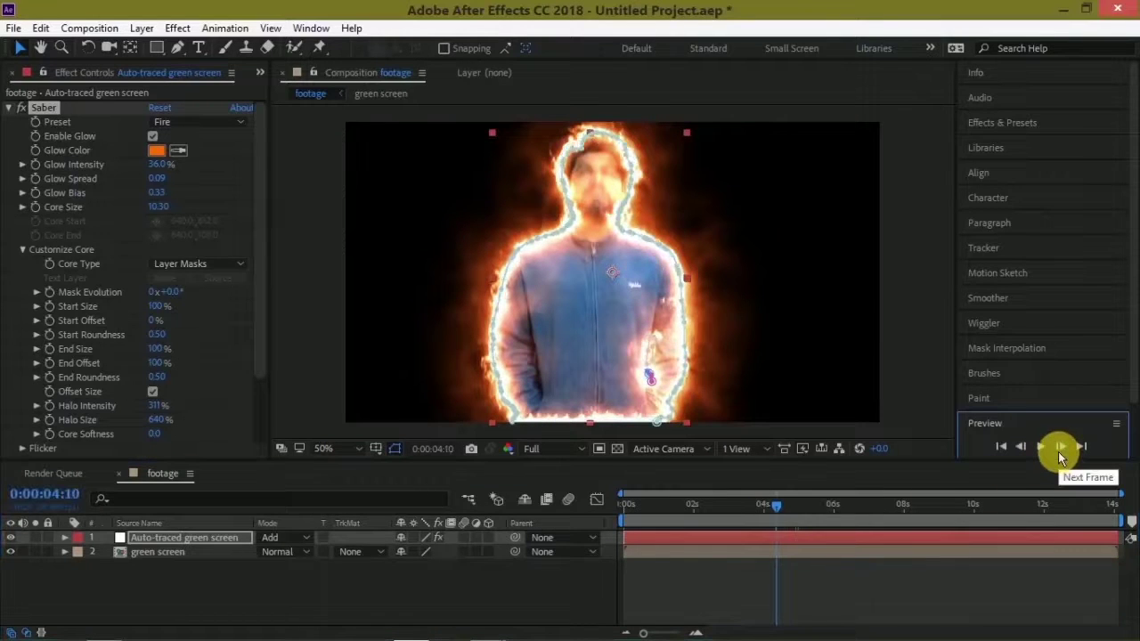
pyautogui.click(1058, 452)
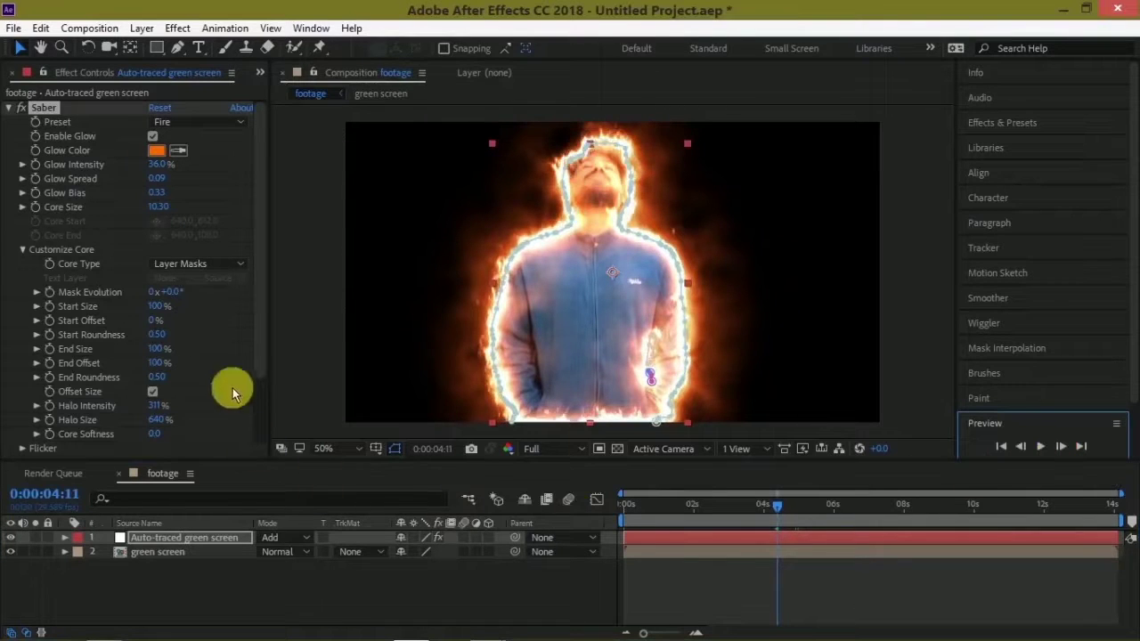
pyautogui.click(35, 169)
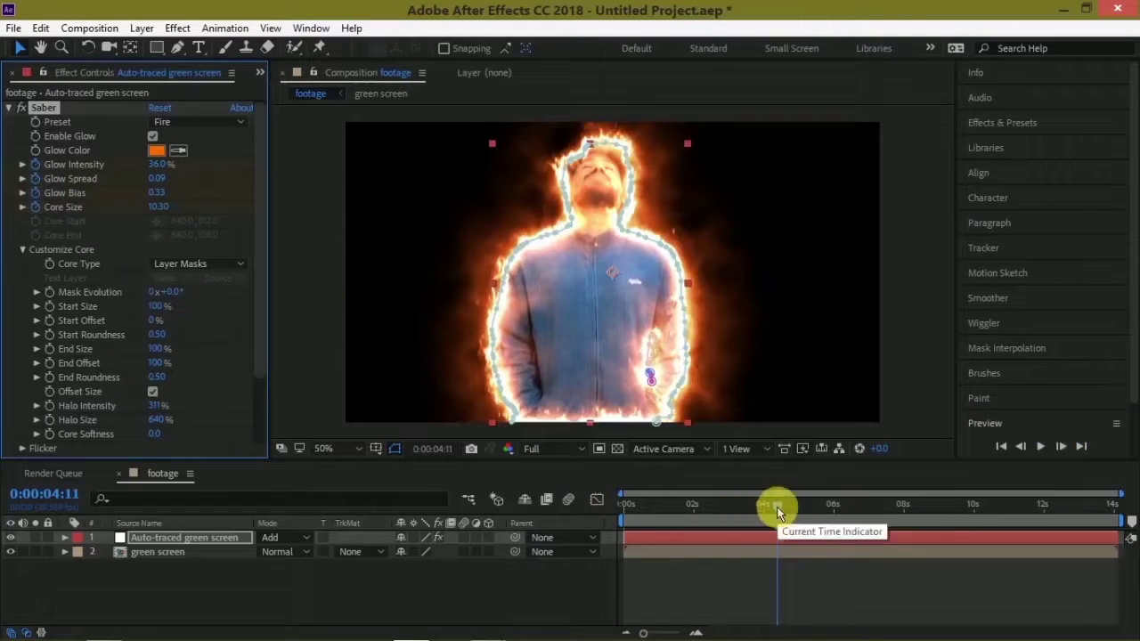
# - At 0:00:04:10, set Saber's Glow Intensity, Glow Spread, Glow Bias and Core Size to 0, and preview the ignition from the start
pyautogui.click(1021, 446)
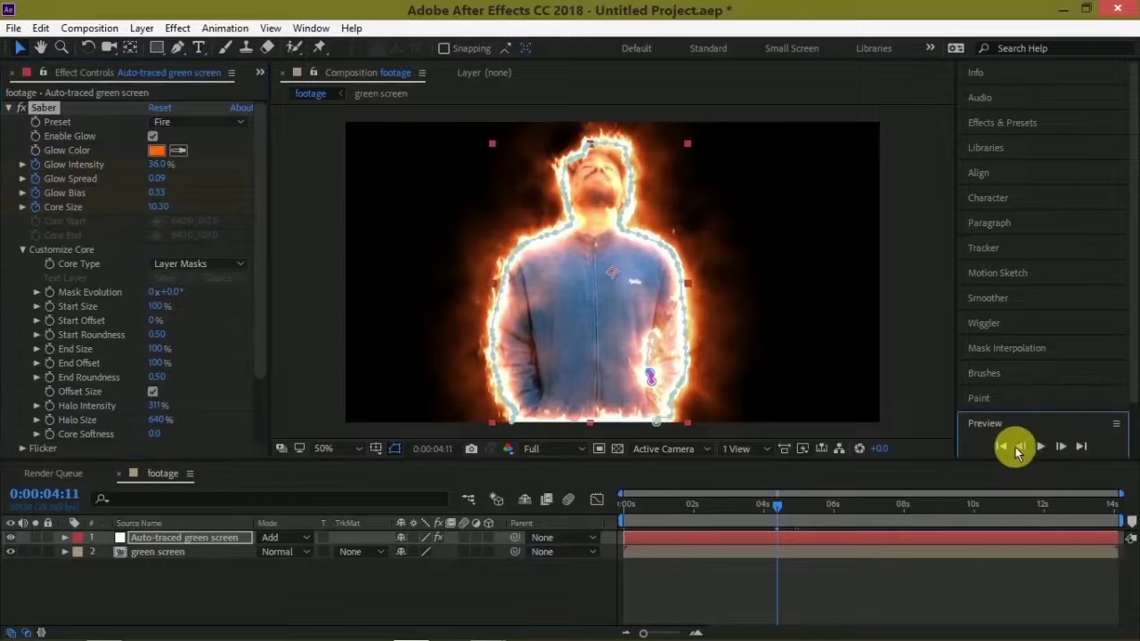
pyautogui.click(160, 166)
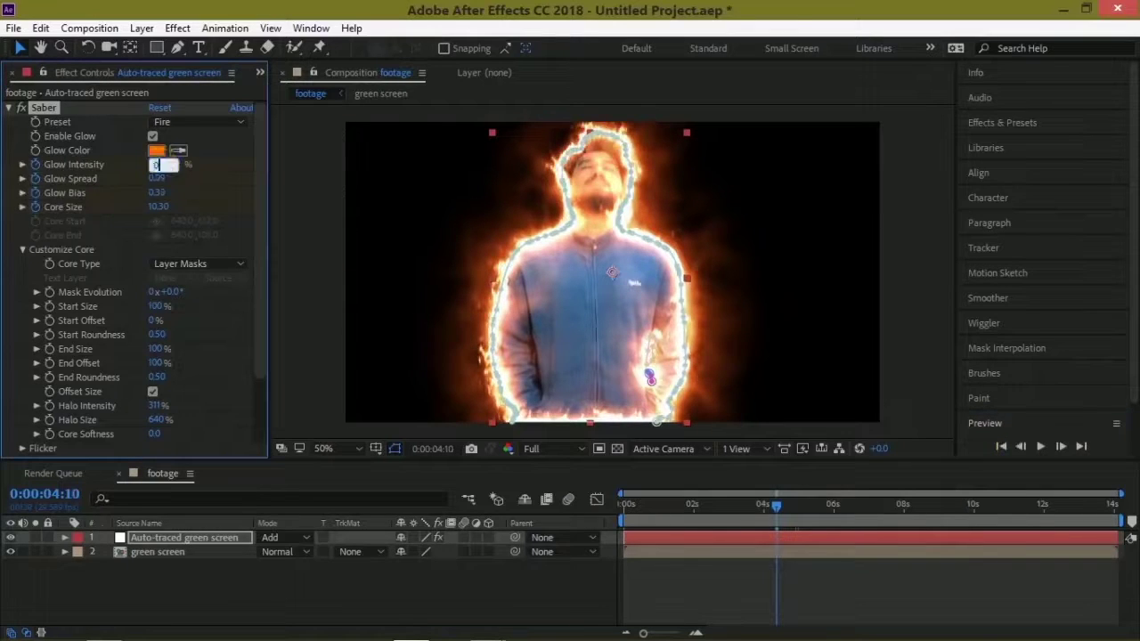
pyautogui.write('0.0')
pyautogui.click(161, 179)
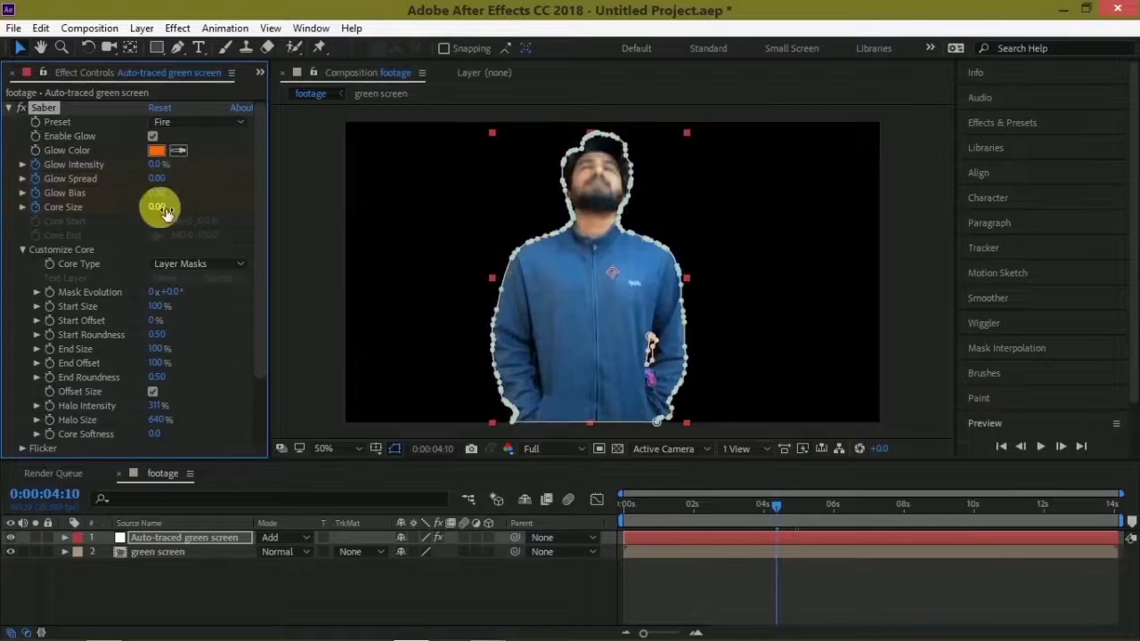
pyautogui.moveTo(773, 509); pyautogui.dragTo(606, 514)
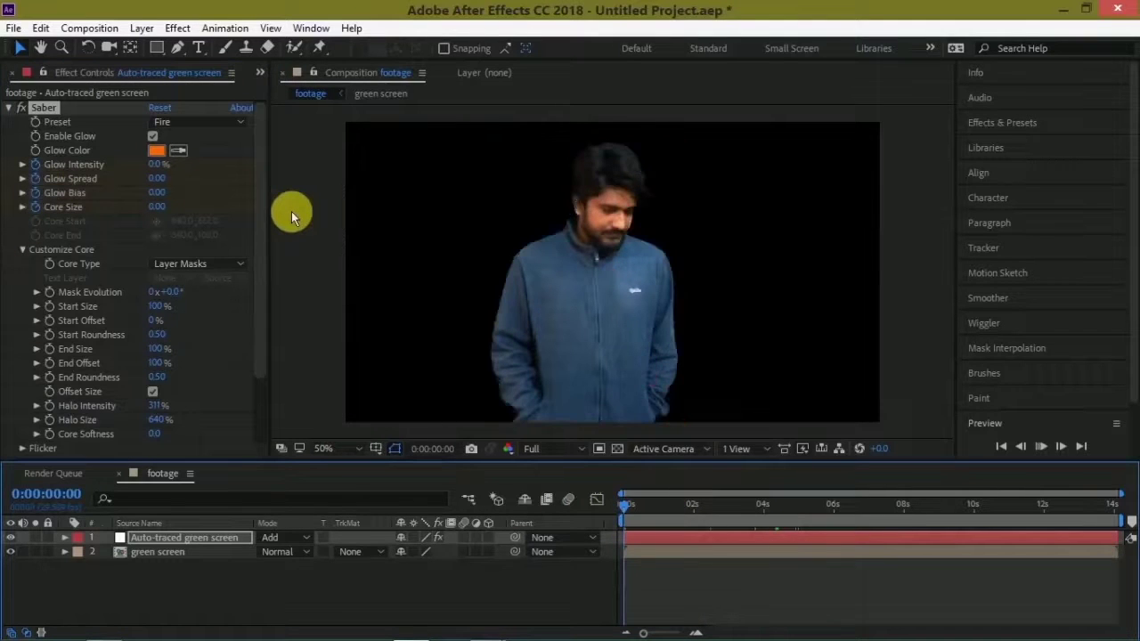
pyautogui.press('KP_0')
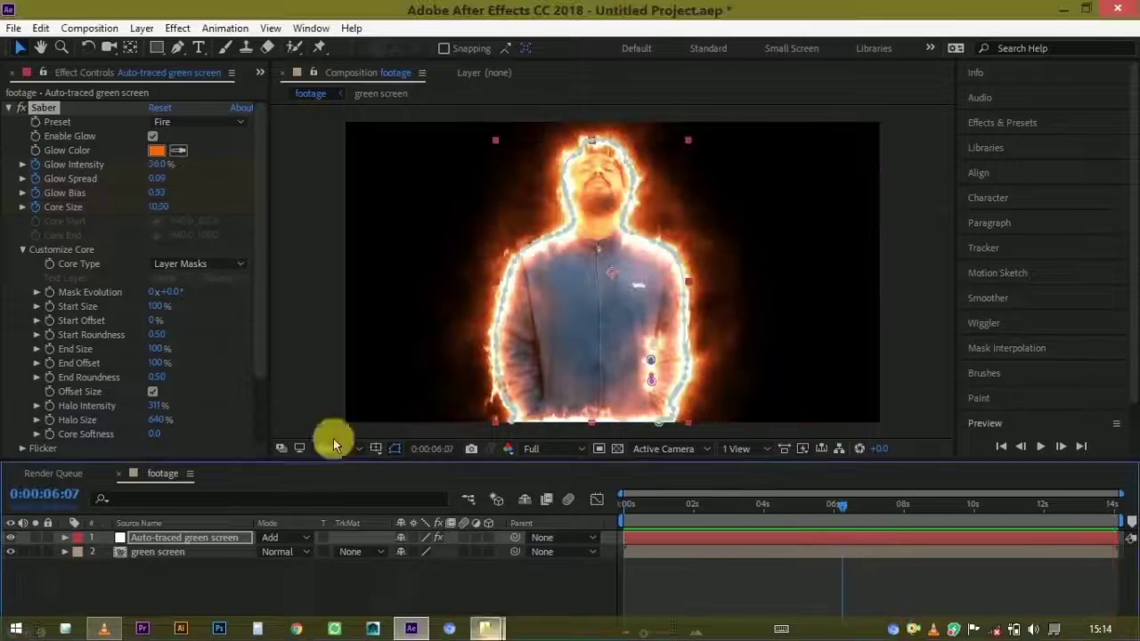
# - Import volcano-eruption-wallpaper-hd-resolution.jpg from the saber outline folder into the project
pyautogui.click(259, 72)
pyautogui.click(303, 93)
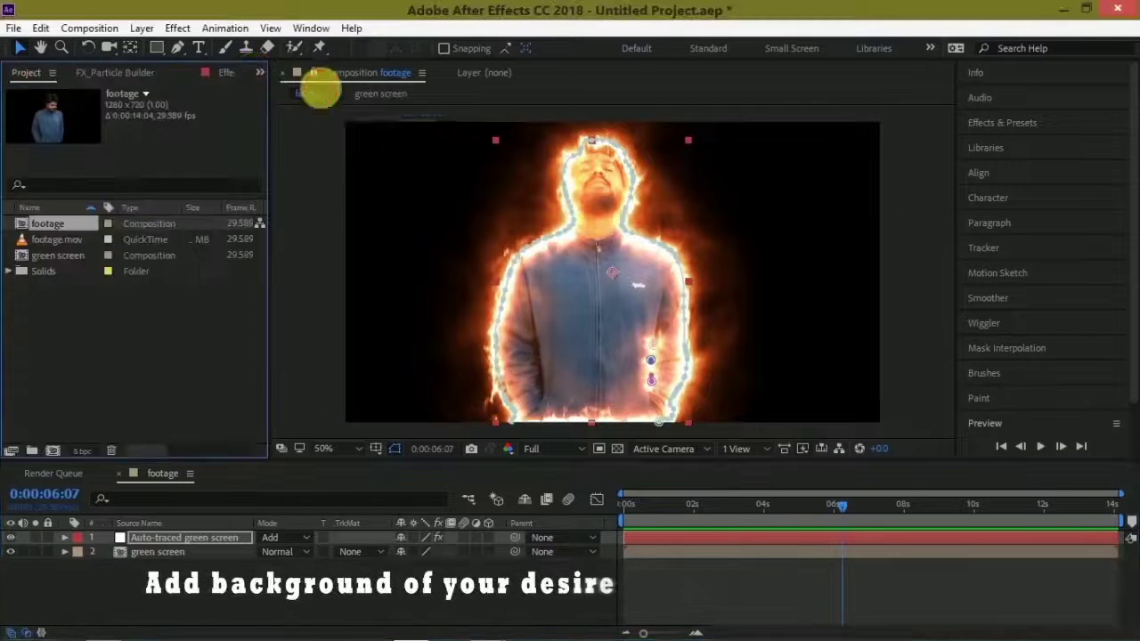
pyautogui.moveTo(485, 633)
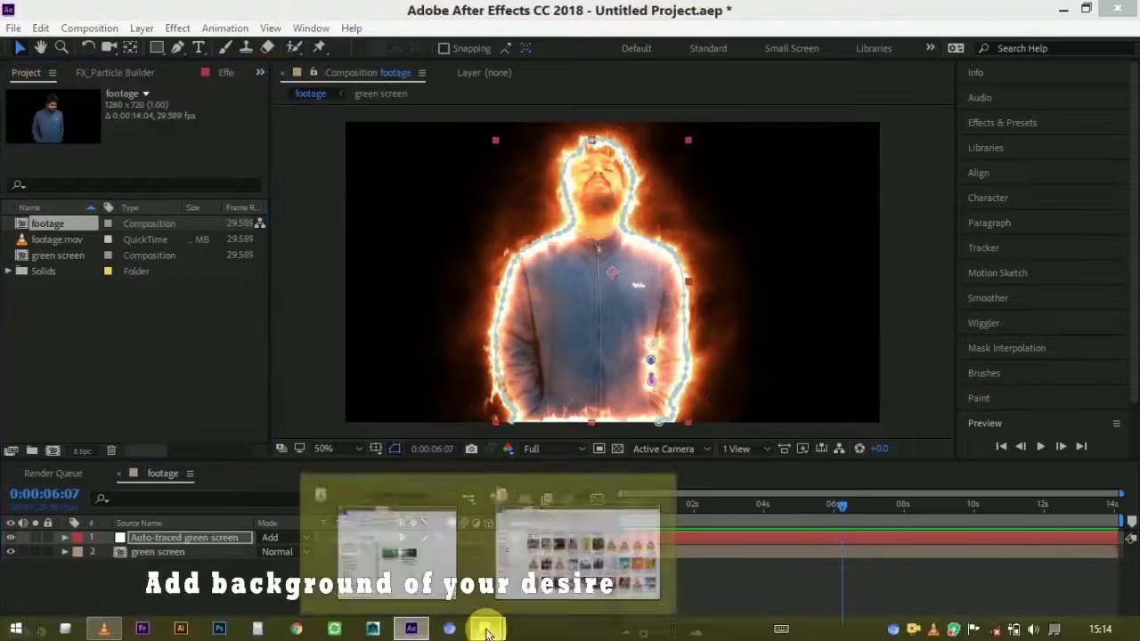
pyautogui.click(423, 560)
pyautogui.moveTo(865, 276); pyautogui.dragTo(92, 367)
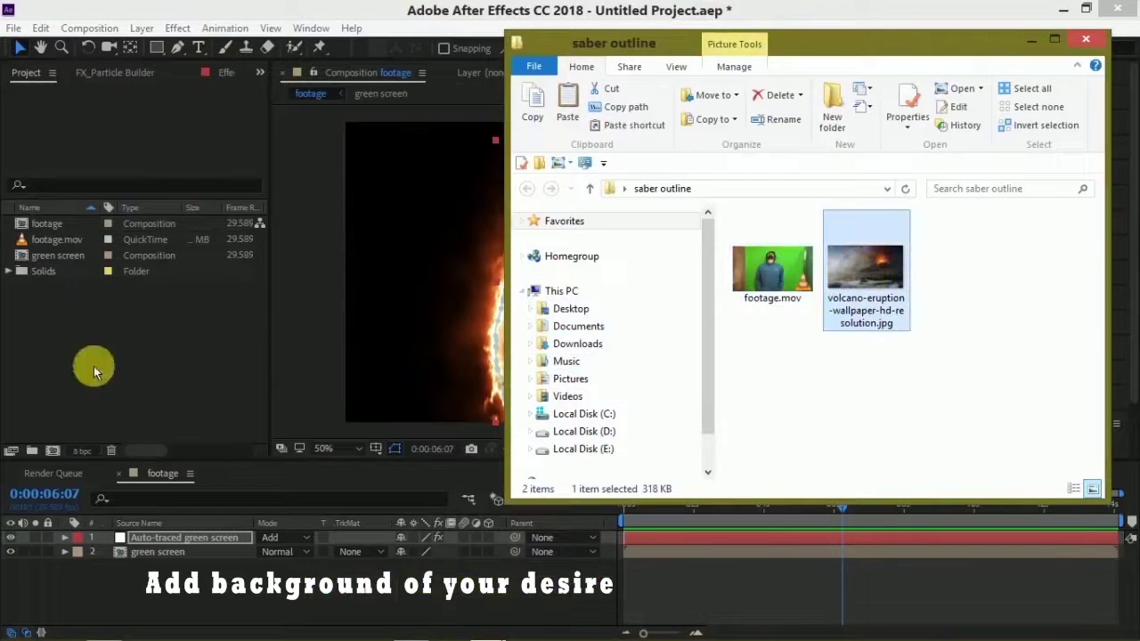
pyautogui.click(1033, 45)
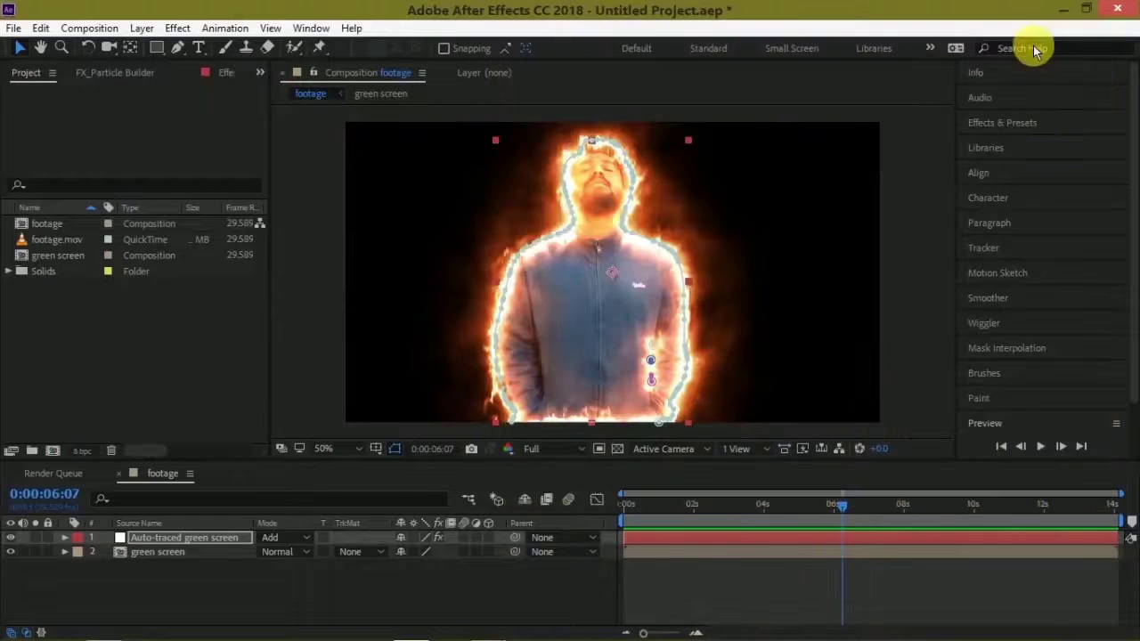
# - Add the volcano image to the footage composition beneath the green screen layer and scale it to 85%
pyautogui.moveTo(74, 270); pyautogui.dragTo(148, 381)
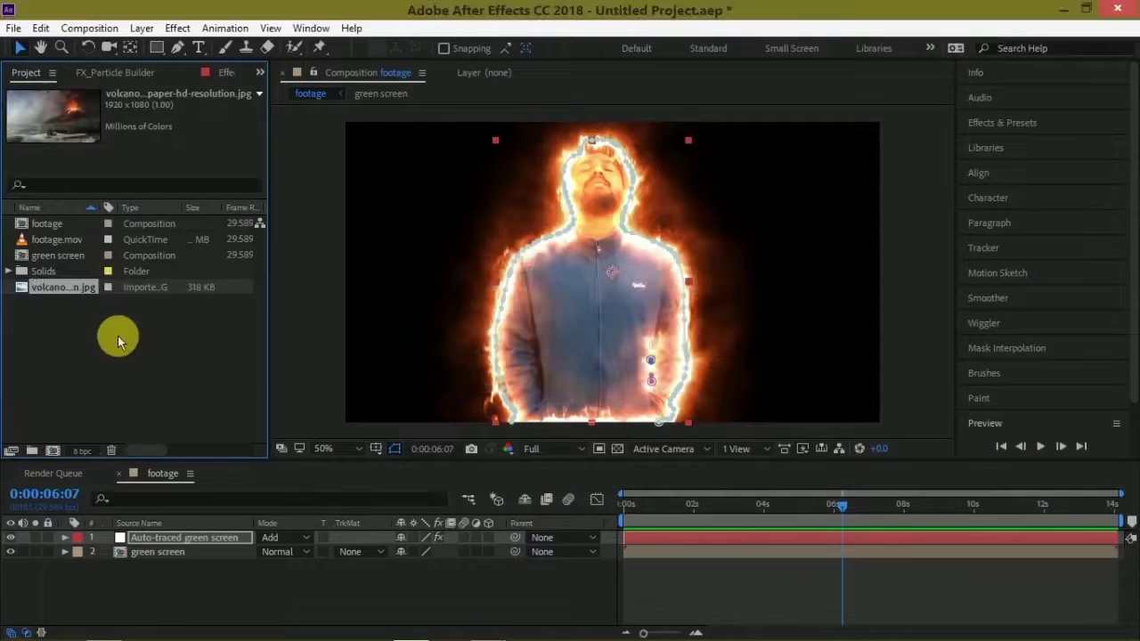
pyautogui.moveTo(56, 288); pyautogui.dragTo(164, 609)
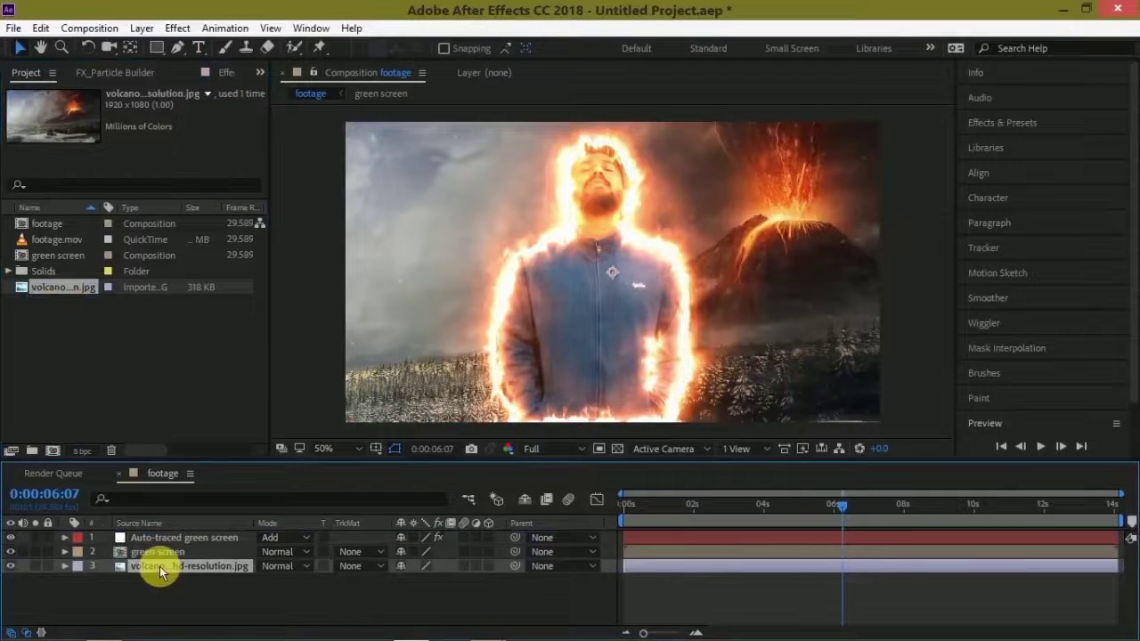
pyautogui.scroll(-2, 612, 297)
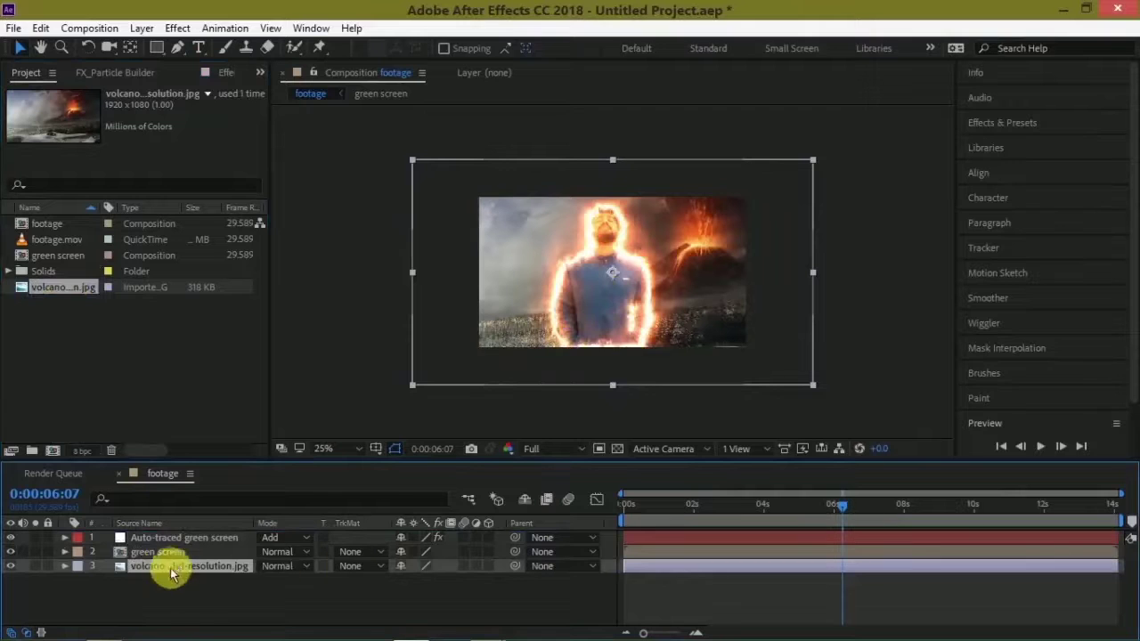
pyautogui.press('s')
pyautogui.moveTo(453, 588); pyautogui.dragTo(417, 580)
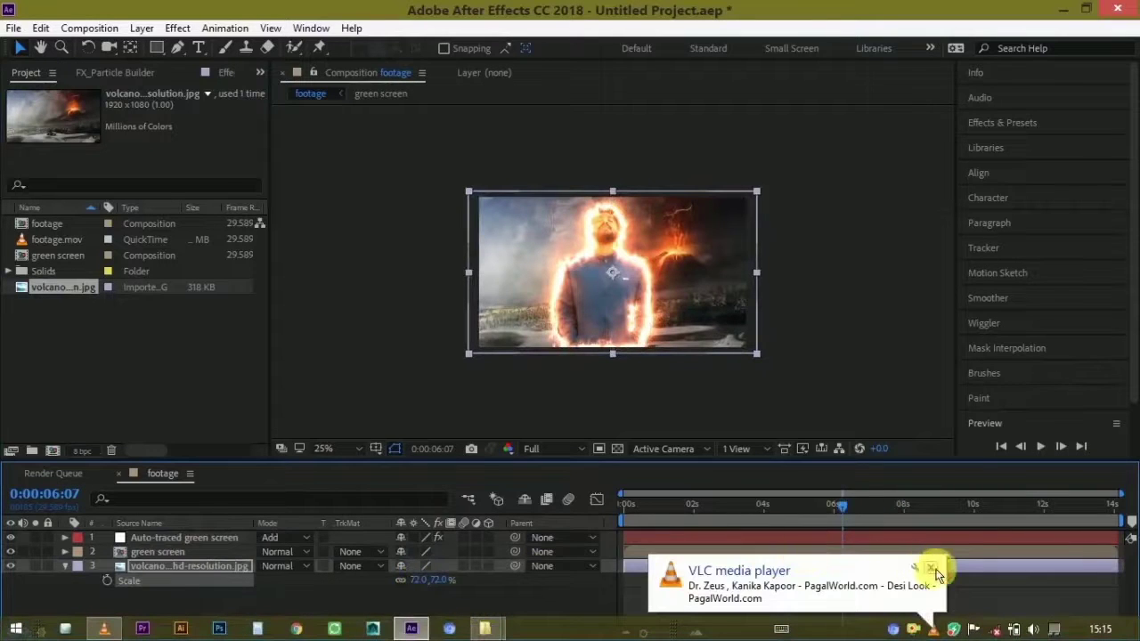
pyautogui.moveTo(445, 585); pyautogui.dragTo(458, 586)
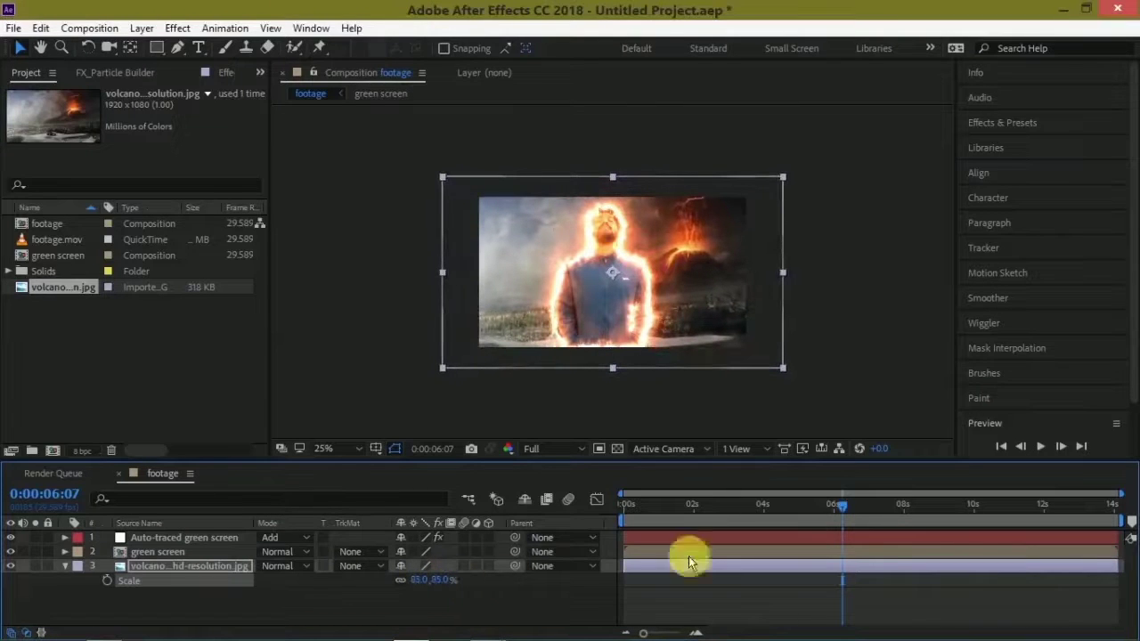
# - Return to the start of the composition and shift the volcano image down to align its upper edge with the frame
pyautogui.moveTo(839, 510); pyautogui.dragTo(621, 515)
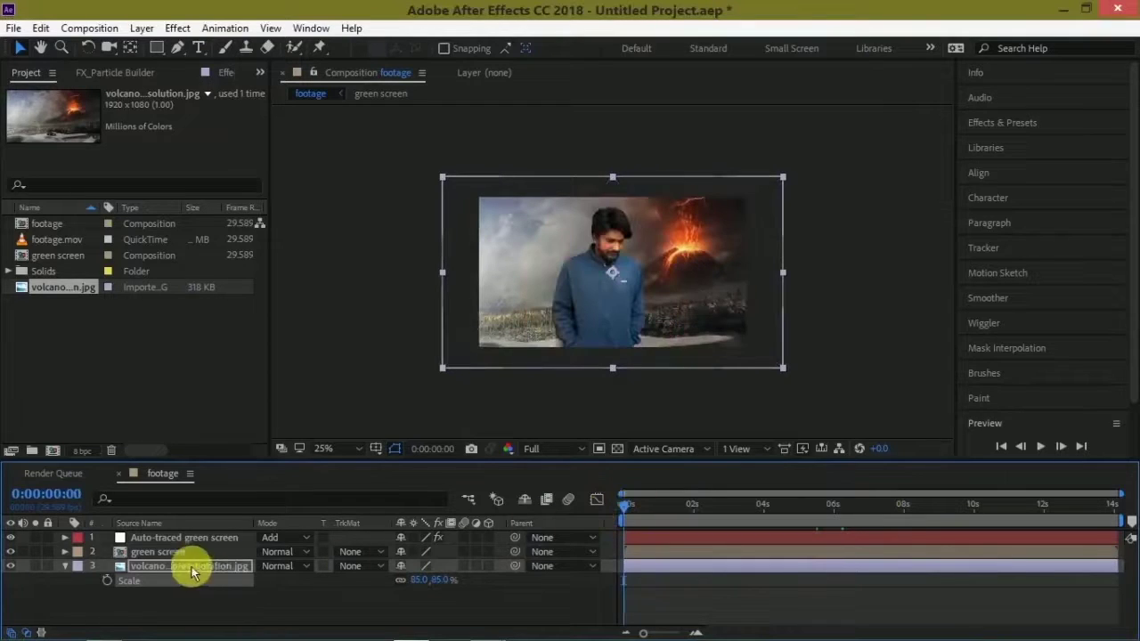
pyautogui.click(65, 571)
pyautogui.moveTo(689, 308); pyautogui.dragTo(691, 331)
pyautogui.click(646, 570)
# - Create a black 1280 × 720 px solid directly above the green screen layer
pyautogui.click(240, 537)
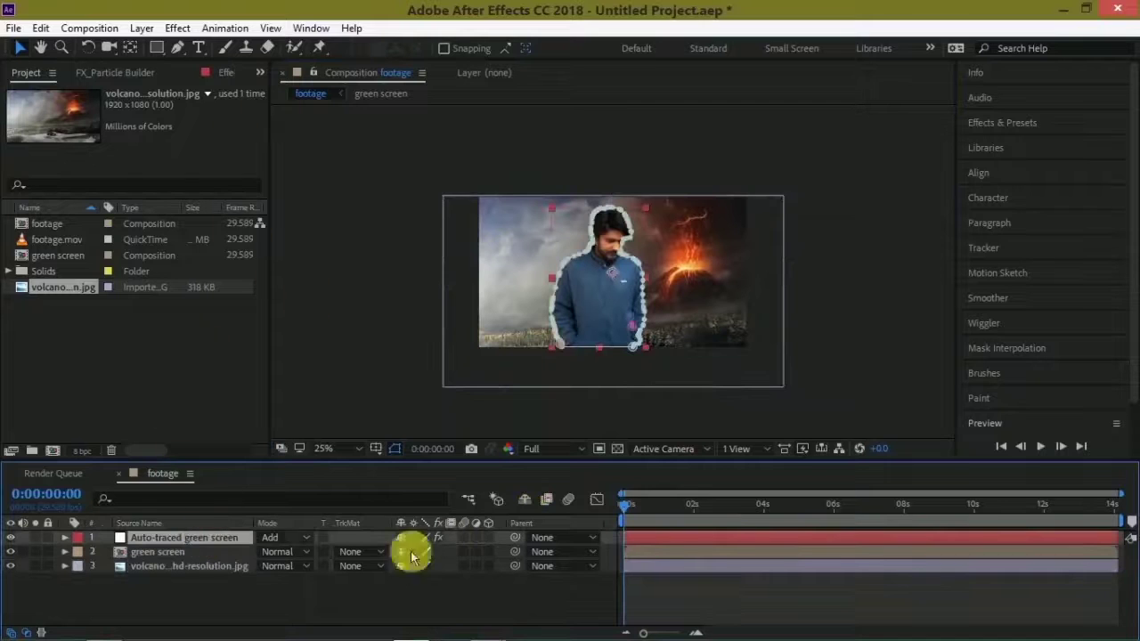
pyautogui.click(682, 548)
pyautogui.click(144, 30)
pyautogui.moveTo(53, 45)
pyautogui.click(307, 69)
pyautogui.click(615, 476)
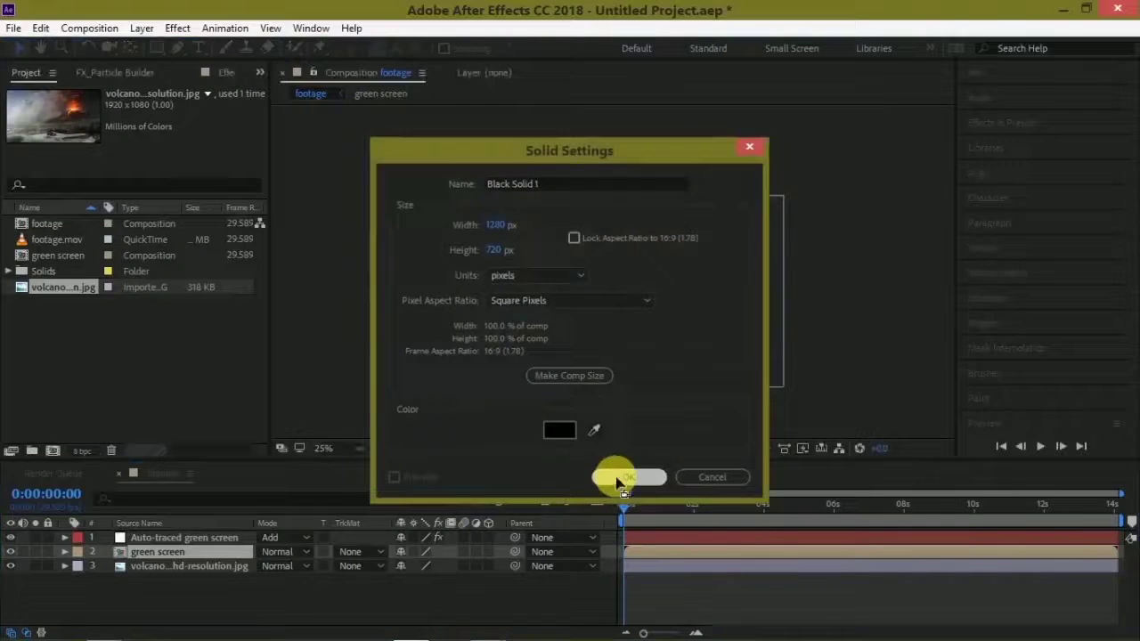
# - Show the title/action safe guides, draw a wide rectangular mask on the black solid along them, and invert it to form letterbox bars
pyautogui.scroll(2, 561, 374)
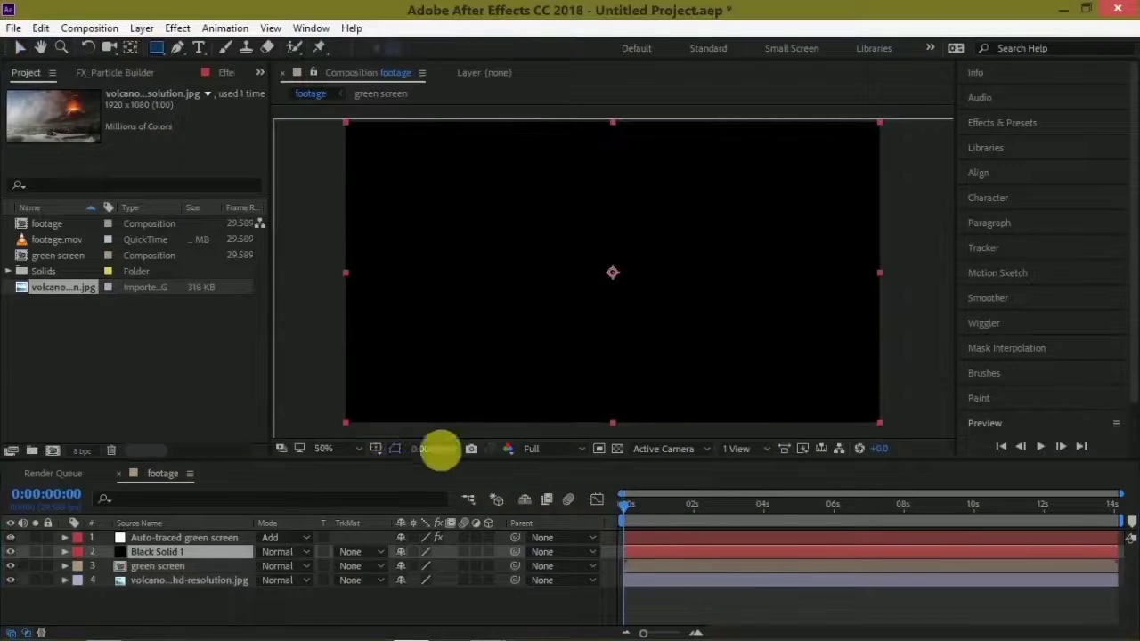
pyautogui.click(377, 449)
pyautogui.click(424, 471)
pyautogui.moveTo(327, 138); pyautogui.dragTo(901, 407)
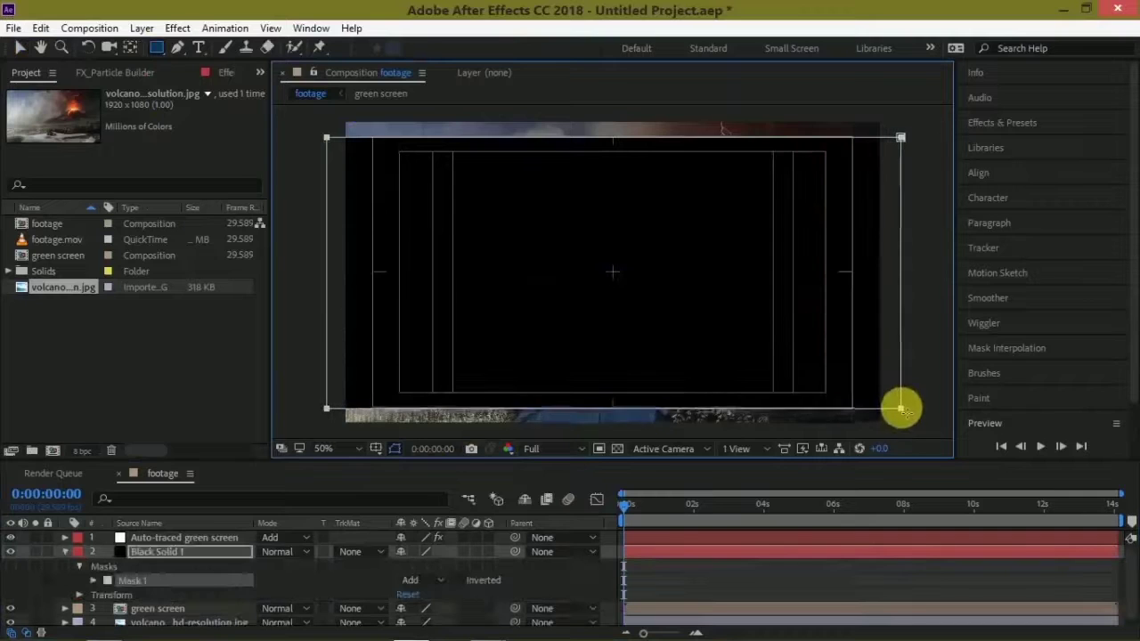
pyautogui.click(458, 581)
pyautogui.click(459, 581)
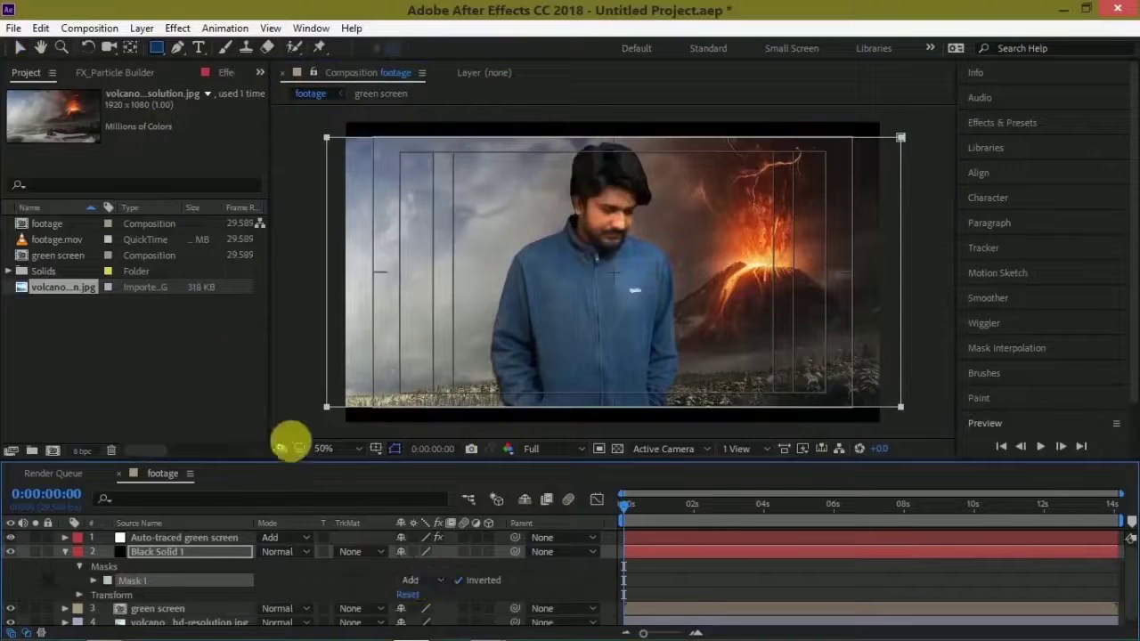
# - Create a second black solid above the letterbox solid and give it a full-frame elliptical mask
pyautogui.click(141, 28)
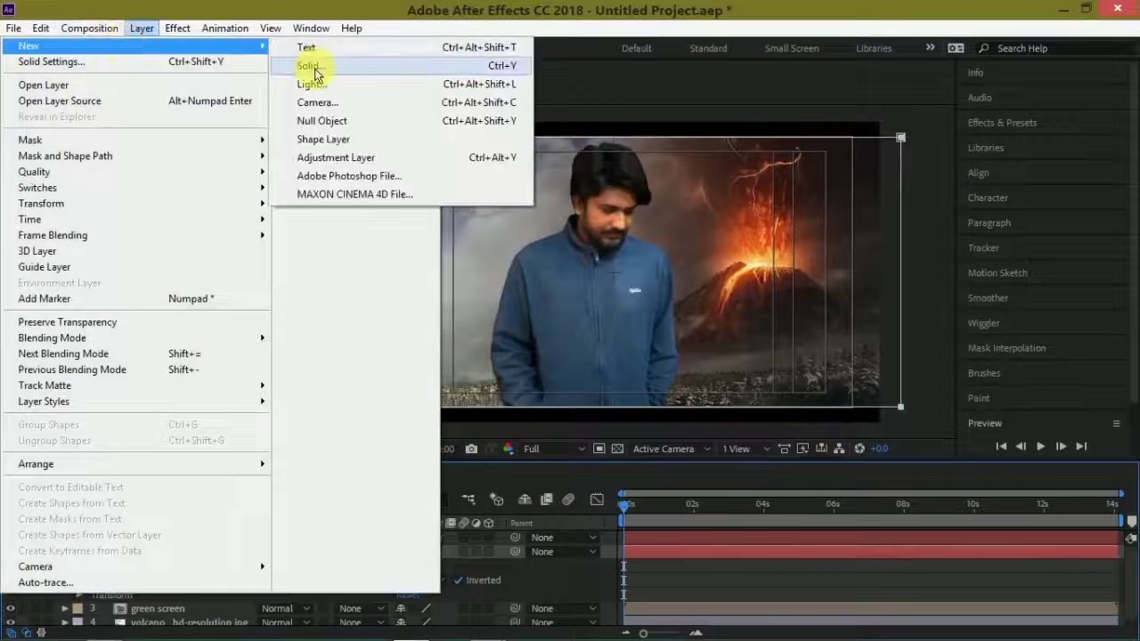
pyautogui.click(303, 66)
pyautogui.click(641, 472)
pyautogui.moveTo(153, 47); pyautogui.dragTo(204, 57)
pyautogui.doubleClick(156, 47)
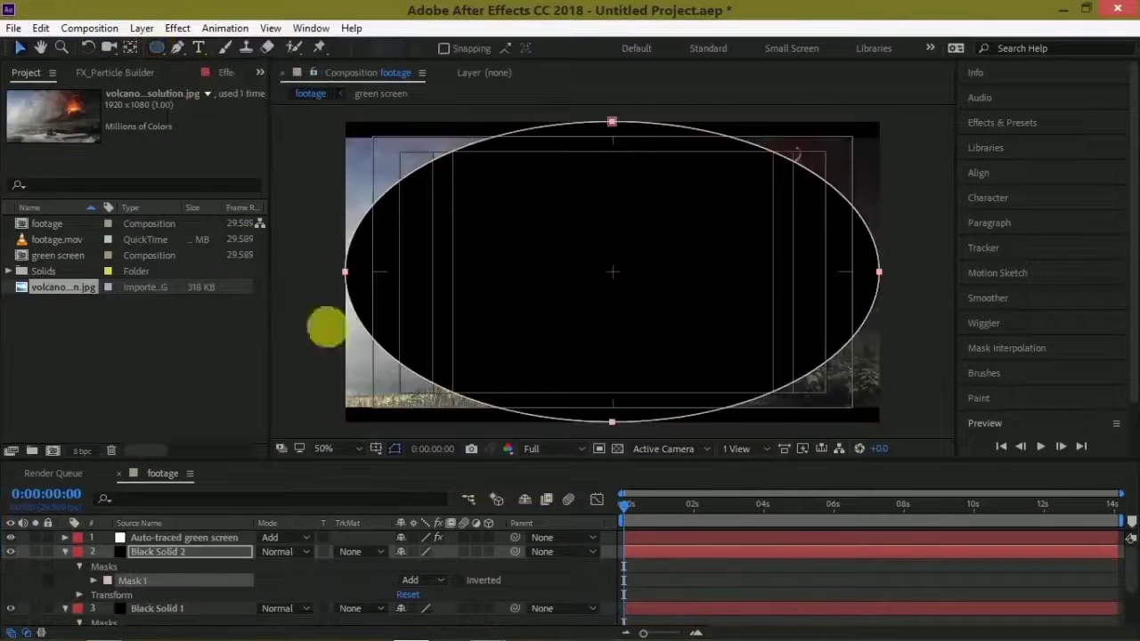
# - Invert the elliptical mask and set its feather to 274 pixels and its expansion to 80 pixels for a vignette
pyautogui.click(459, 580)
pyautogui.click(95, 580)
pyautogui.moveTo(405, 617); pyautogui.dragTo(647, 578)
pyautogui.moveTo(346, 272); pyautogui.dragTo(374, 279)
pyautogui.moveTo(879, 272); pyautogui.dragTo(852, 272)
pyautogui.click(341, 514)
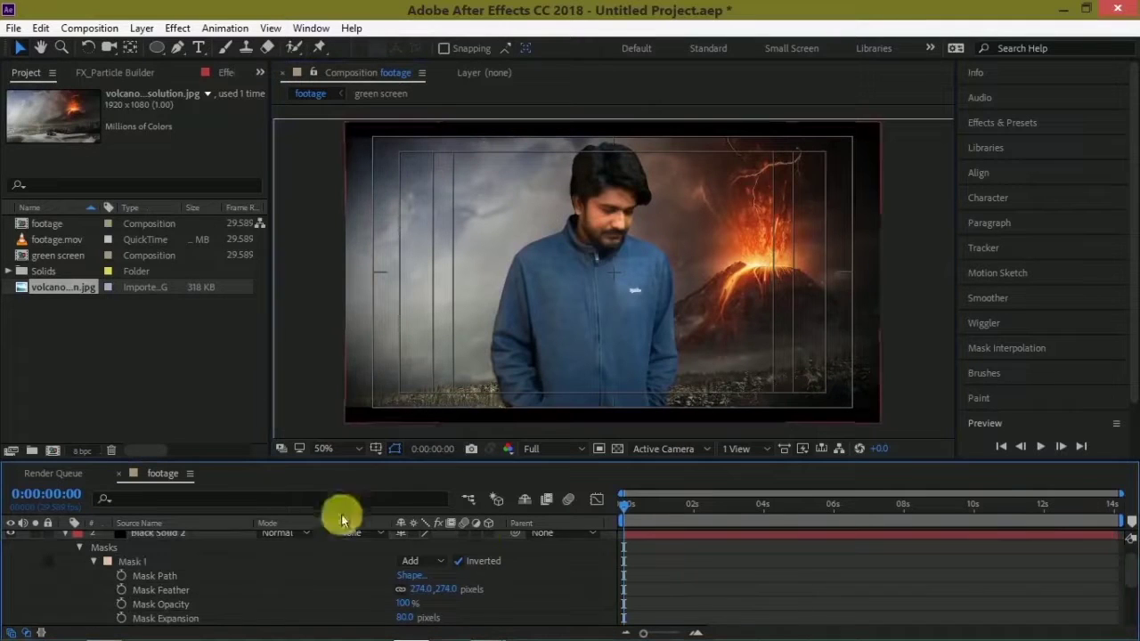
# - Collapse the vignette solid's properties and play the composition from the start
pyautogui.scroll(2, 77, 543)
pyautogui.click(77, 542)
pyautogui.press('space')
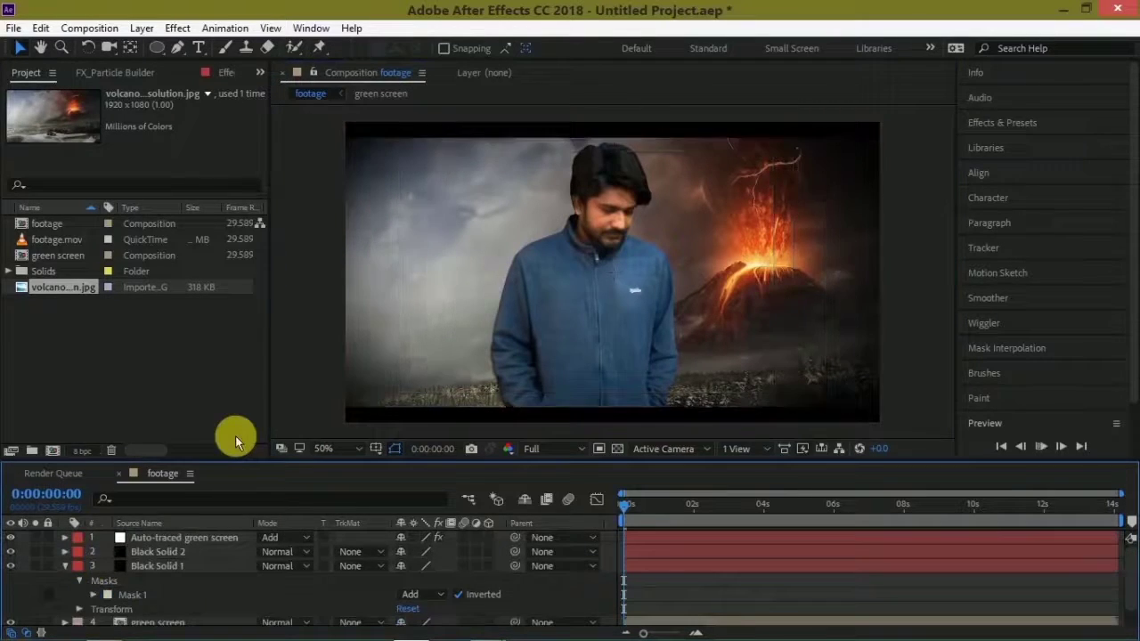